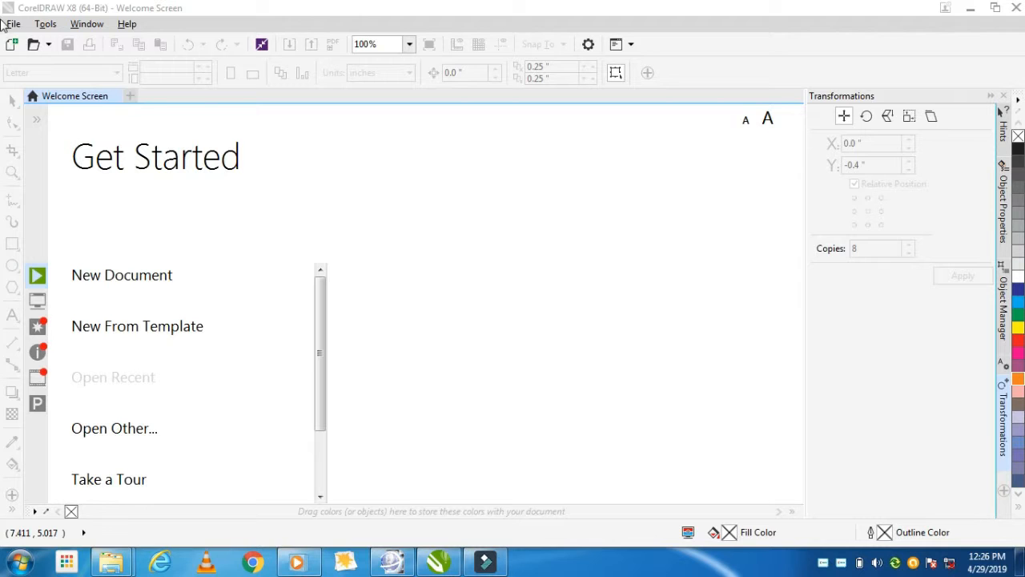
# - Create a new blank document with the default settings
pyautogui.click(13, 24)
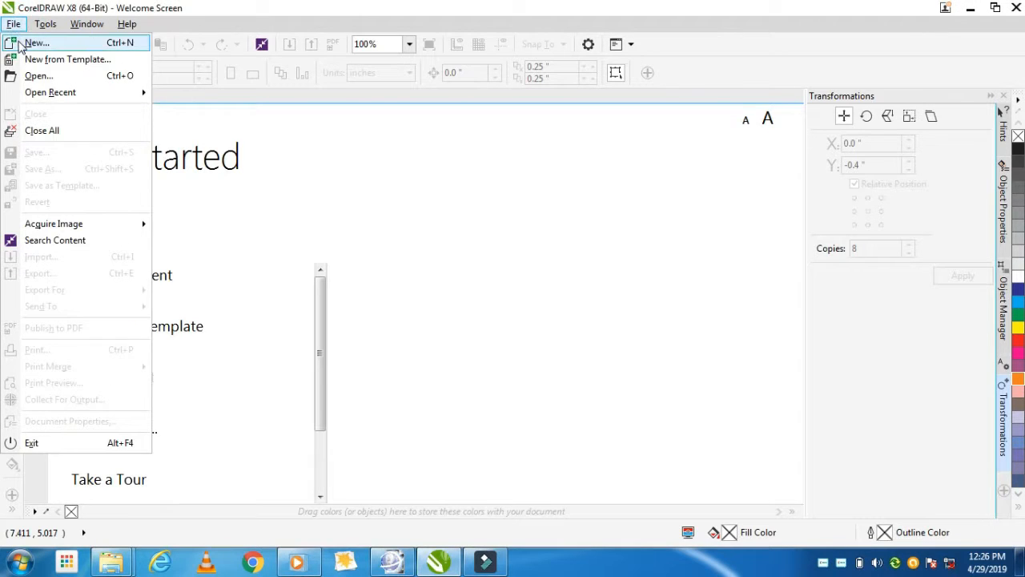
pyautogui.click(16, 39)
pyautogui.click(492, 433)
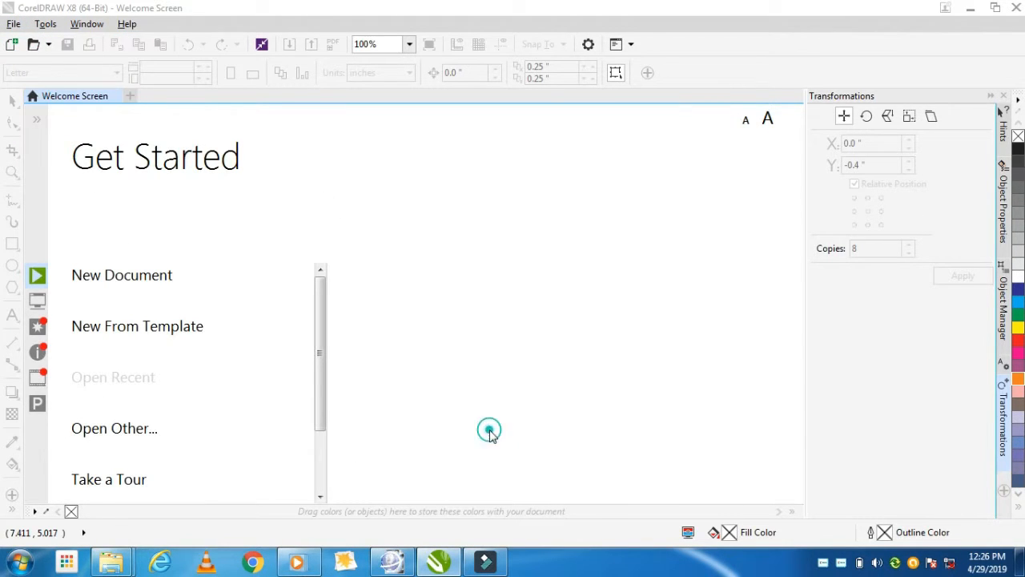
# - Draw a circle about 2.9 inches in diameter in the page's upper half and place a partly overlapping copy to its right
pyautogui.click(12, 266)
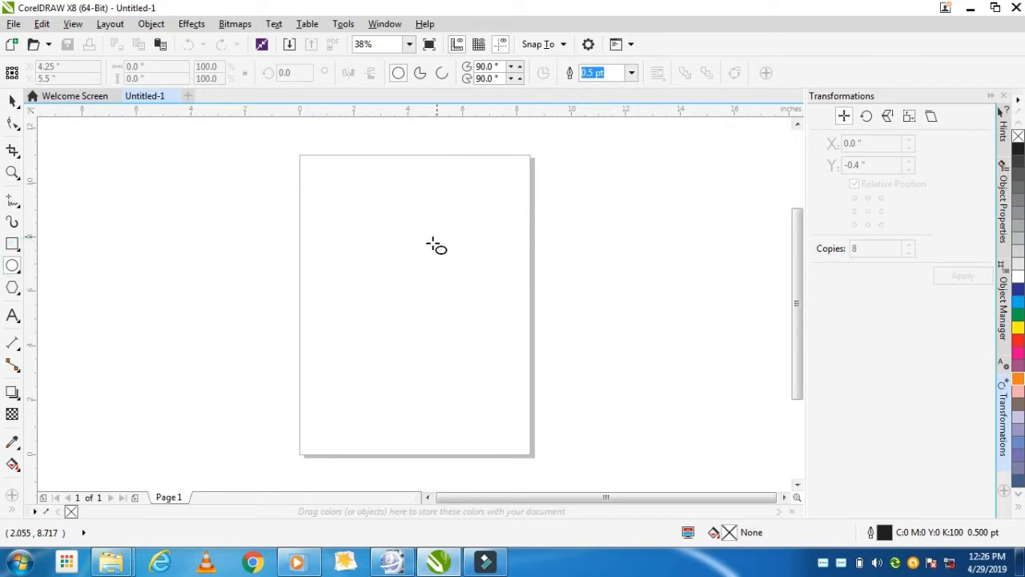
pyautogui.moveTo(311, 220); pyautogui.dragTo(392, 284)
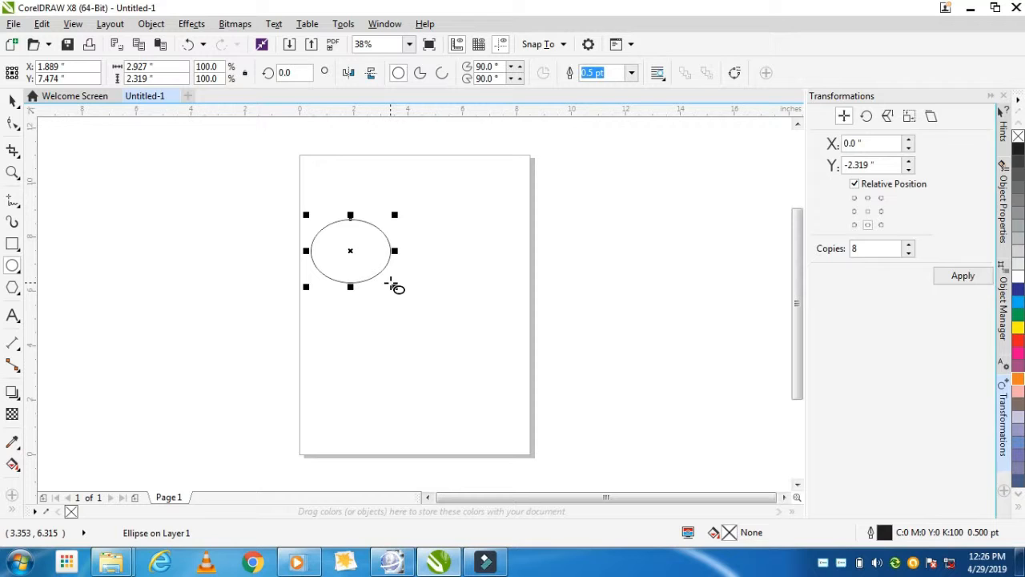
pyautogui.press('Delete')
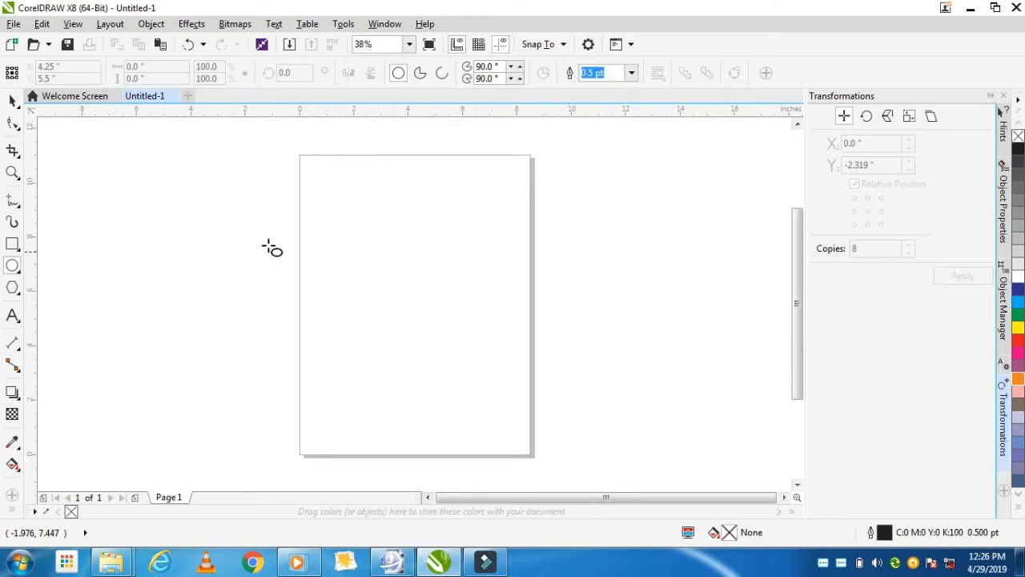
pyautogui.moveTo(330, 221); pyautogui.dragTo(409, 293)
pyautogui.moveTo(370, 261); pyautogui.dragTo(429, 269)
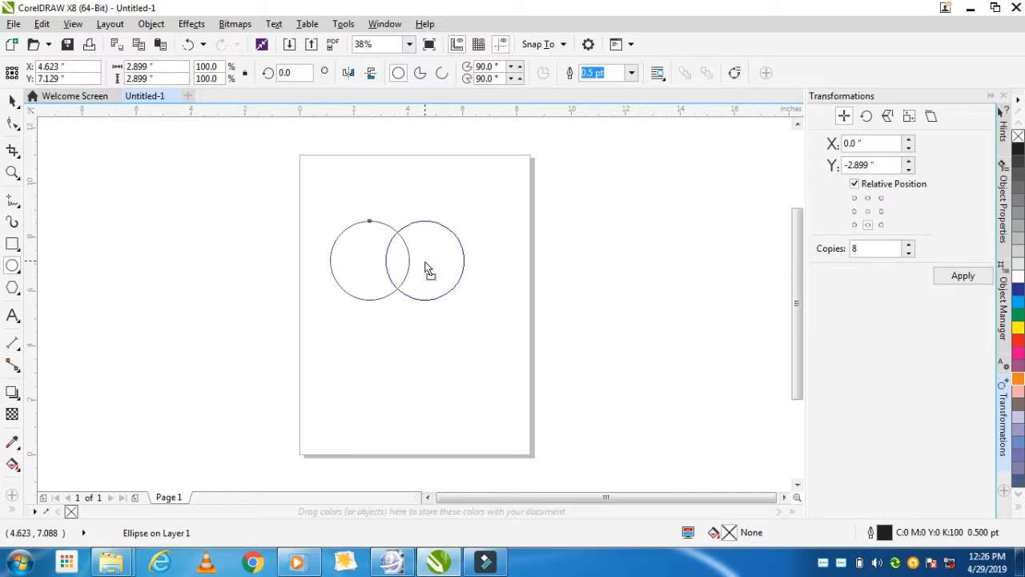
pyautogui.moveTo(425, 263); pyautogui.dragTo(425, 264)
# - Create a separate shape from the overlap of the two circles with Intersect
pyautogui.press('space')
pyautogui.click(313, 213)
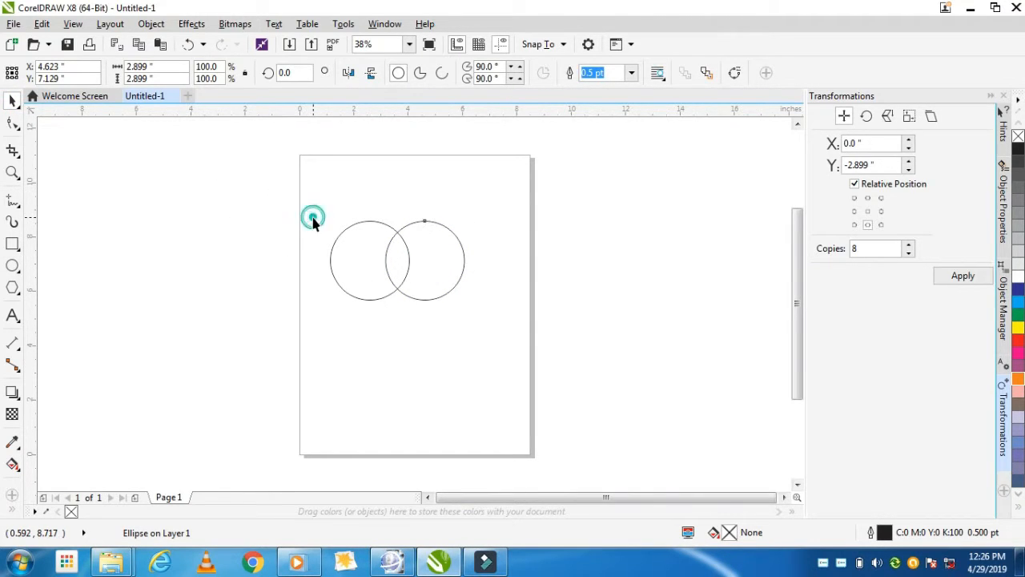
pyautogui.moveTo(312, 211); pyautogui.dragTo(471, 356)
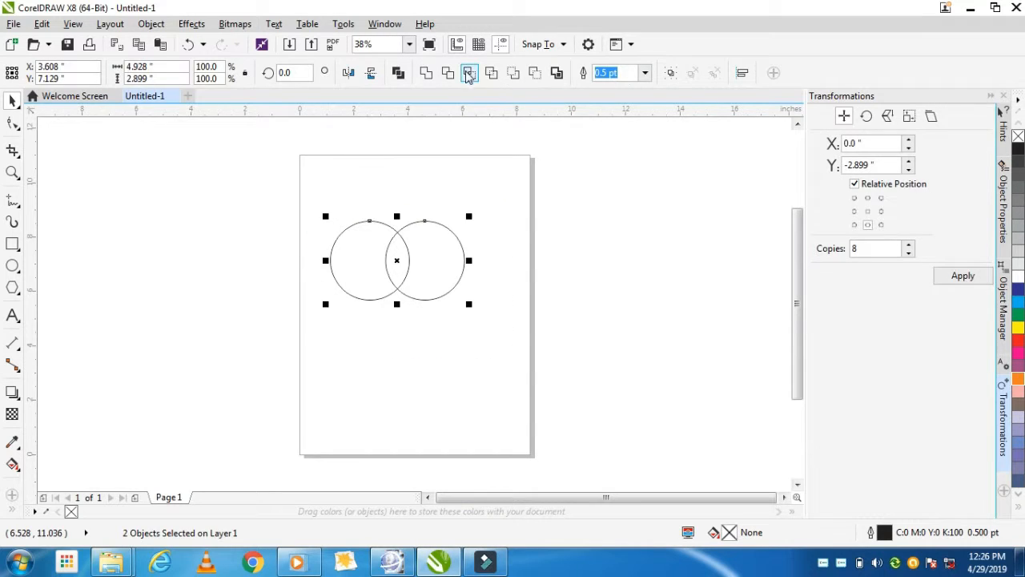
pyautogui.click(467, 73)
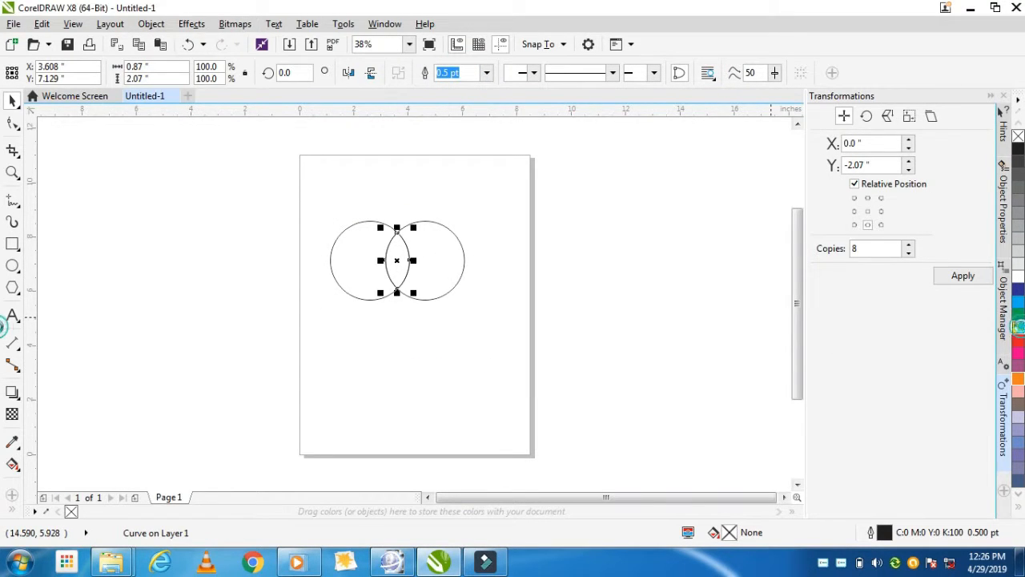
# - Fill the overlap shape yellow, the right circle orange and the left circle red
pyautogui.click(1017, 326)
pyautogui.click(435, 272)
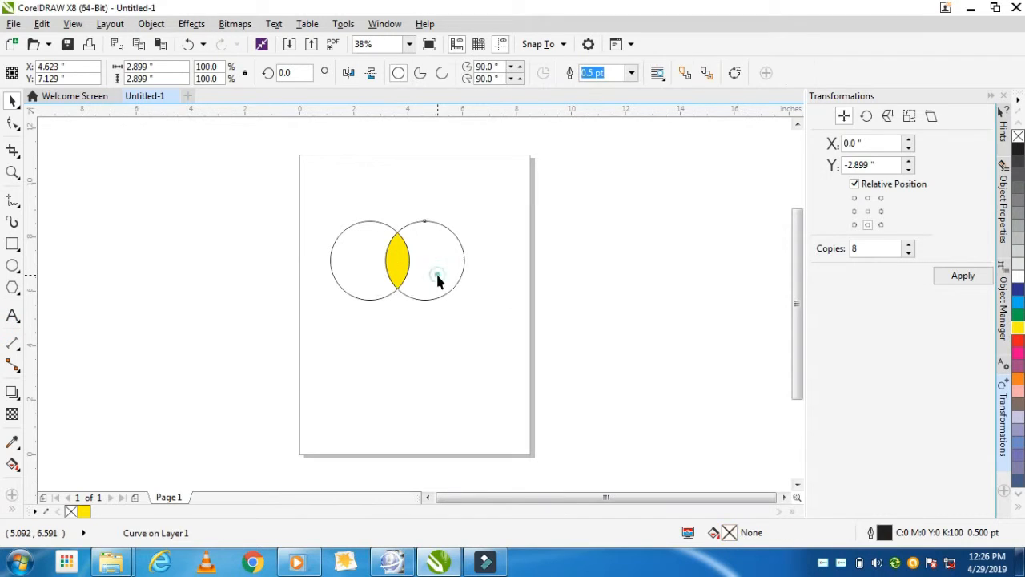
pyautogui.click(1018, 378)
pyautogui.click(343, 286)
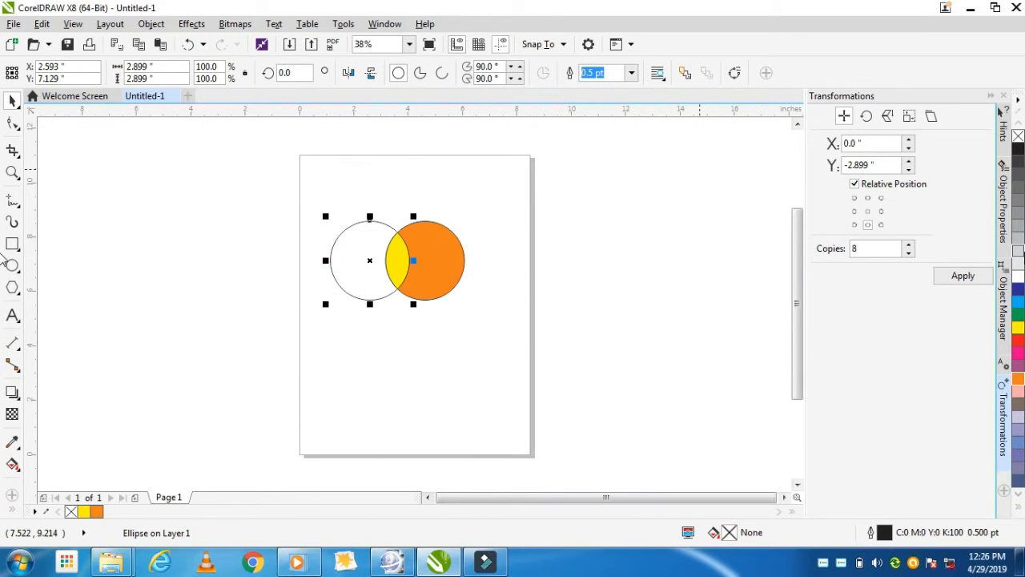
pyautogui.click(1017, 340)
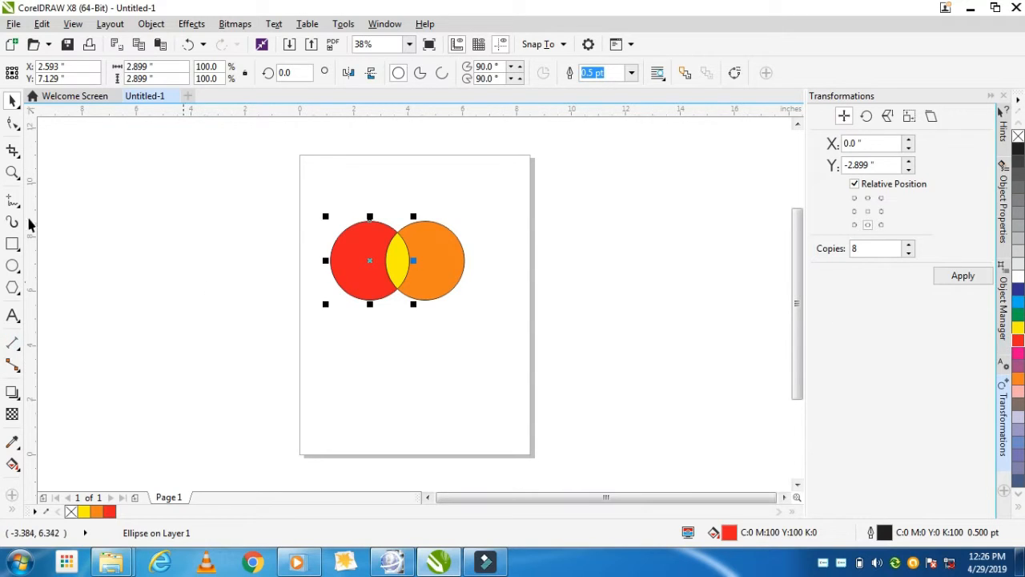
# - Draw a thin rectangle about 2.73 by 0.28 inches below the circles and stack 8 copies directly beneath it
pyautogui.click(12, 245)
pyautogui.moveTo(378, 351); pyautogui.dragTo(453, 357)
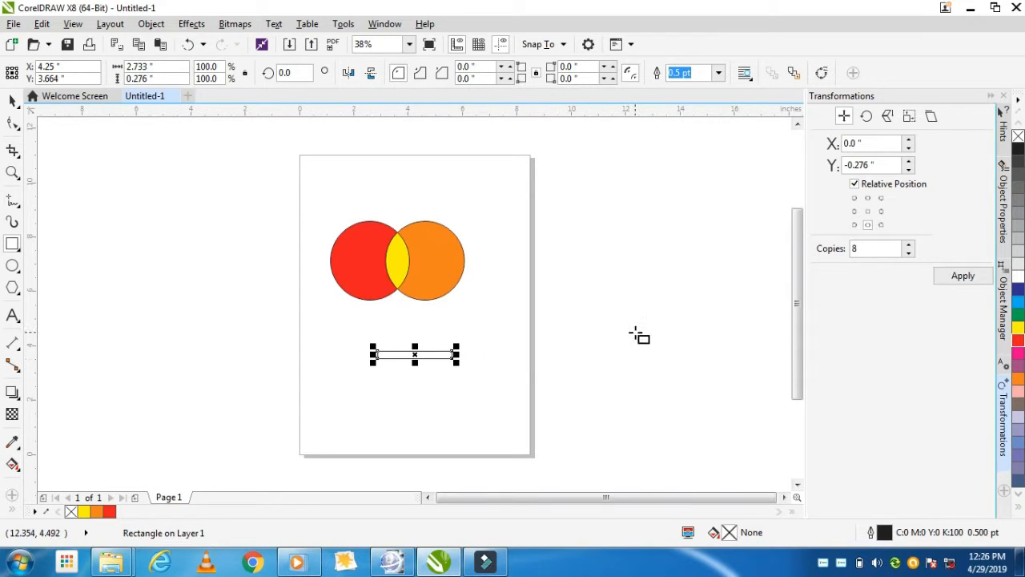
pyautogui.click(954, 273)
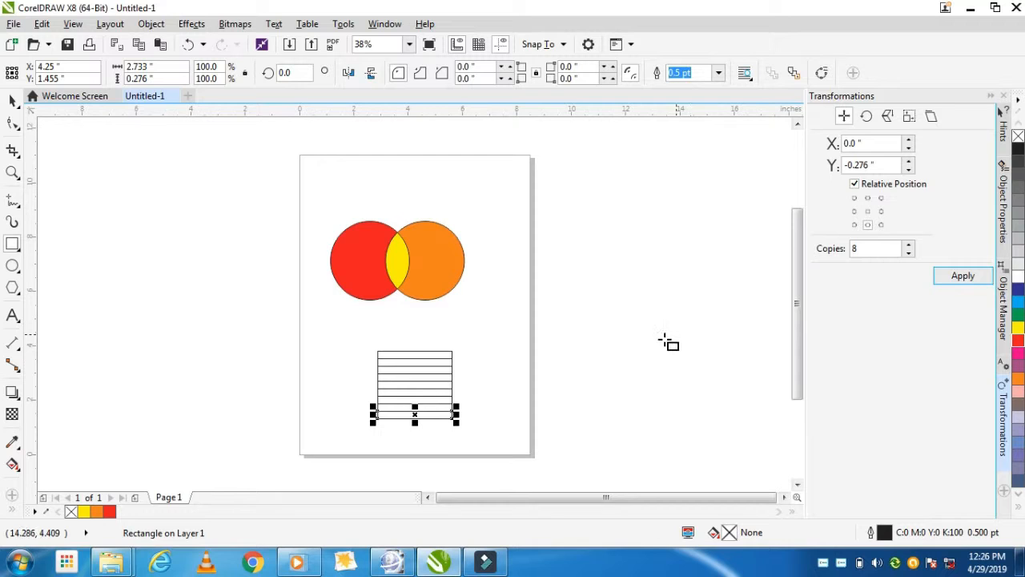
# - Delete the bottom two rectangles of the stack
pyautogui.click(443, 413)
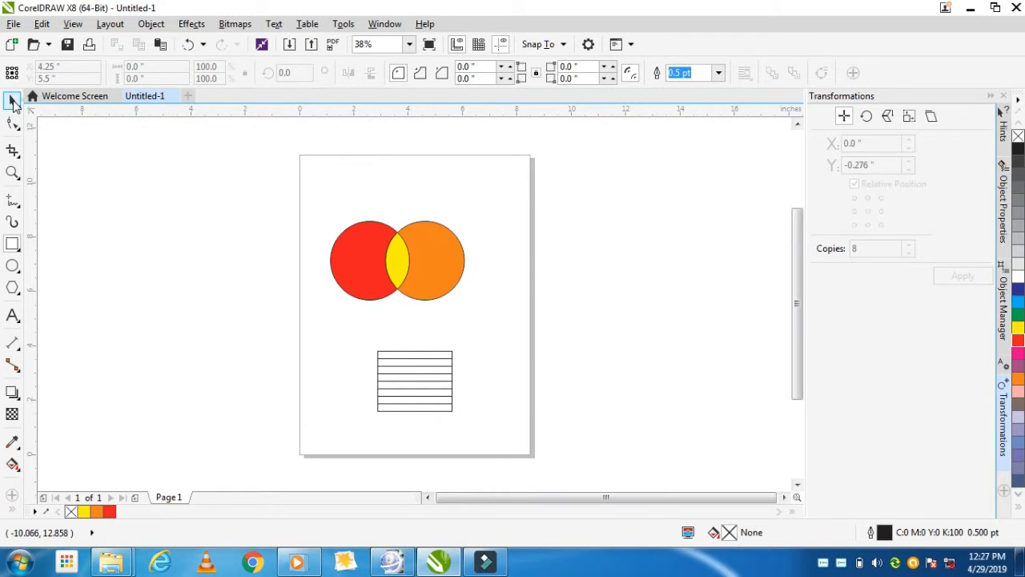
pyautogui.click(13, 102)
pyautogui.click(442, 410)
pyautogui.press('Delete')
# - Move the whole rectangle stack onto the circles, centred over the yellow overlap
pyautogui.moveTo(363, 343); pyautogui.dragTo(521, 448)
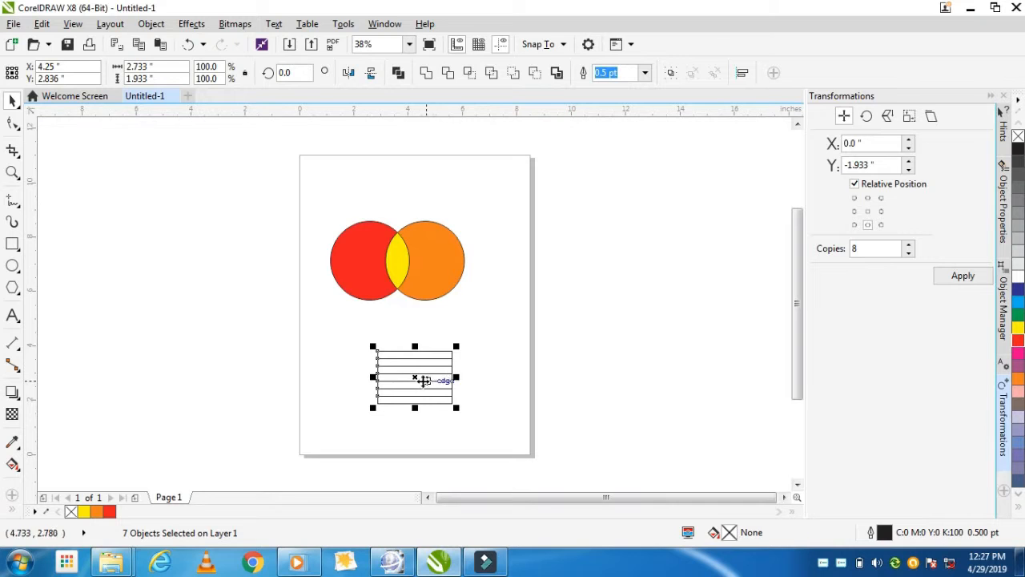
pyautogui.moveTo(414, 380); pyautogui.dragTo(396, 265)
pyautogui.click(395, 310)
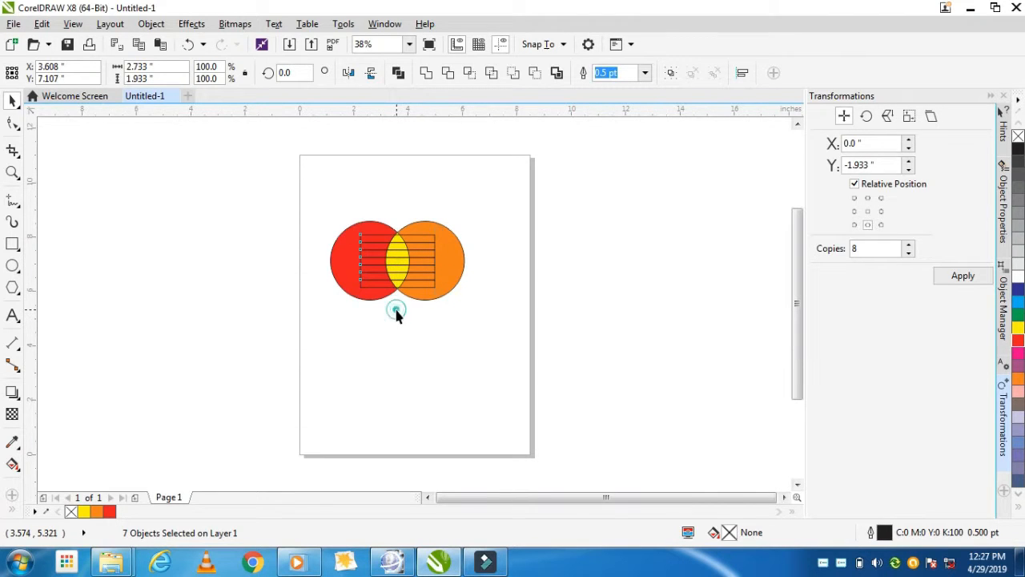
# - Delete the second, fourth and sixth rectangles of the stack to leave four evenly spaced bars
pyautogui.click(399, 252)
pyautogui.press('Escape')
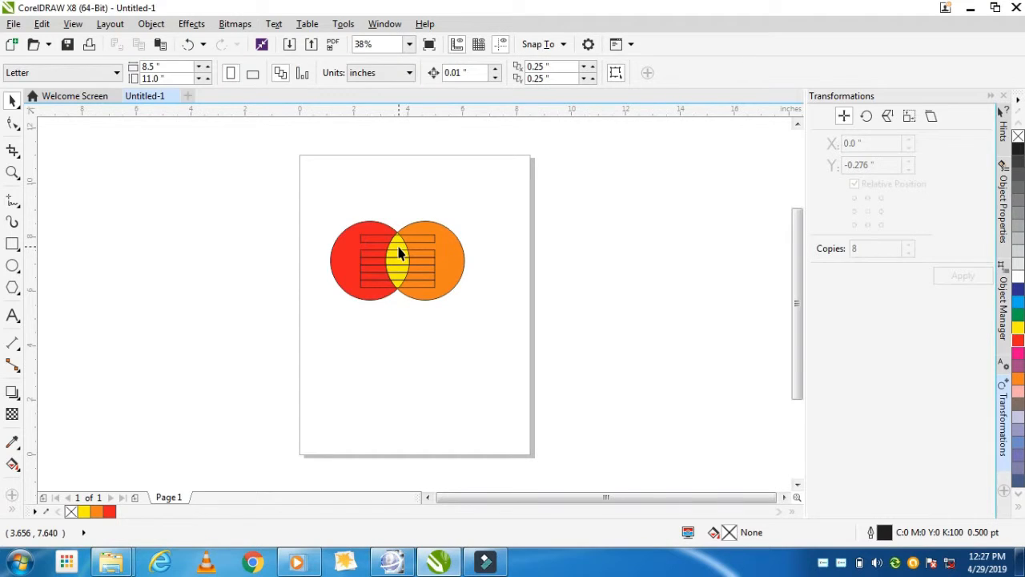
pyautogui.click(400, 265)
pyautogui.press('Escape')
pyautogui.click(400, 278)
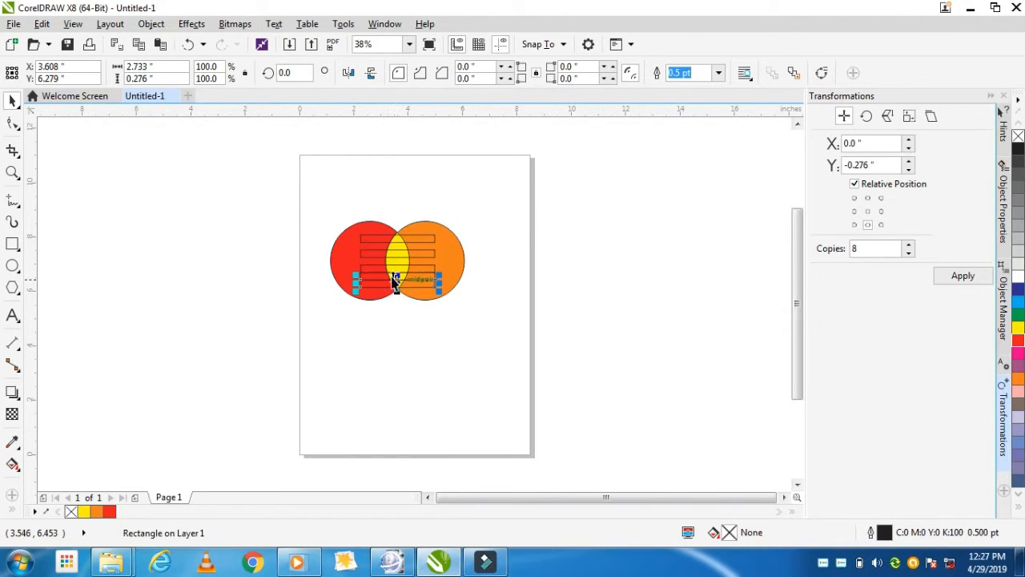
pyautogui.press('Escape')
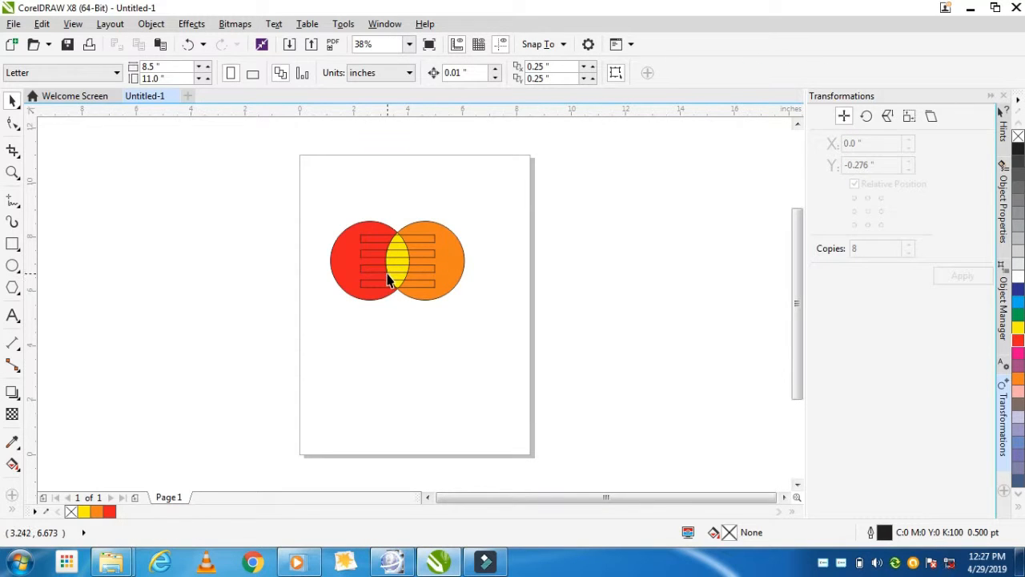
# - Cut the four bars out of the yellow overlap shape and fill the resulting stripes red
pyautogui.moveTo(320, 232); pyautogui.dragTo(482, 297)
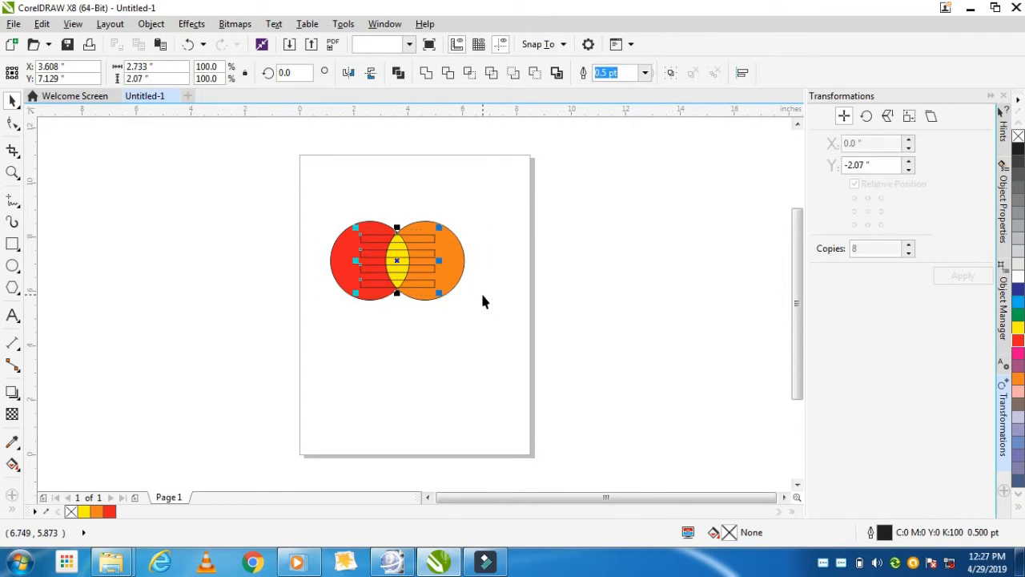
pyautogui.click(520, 76)
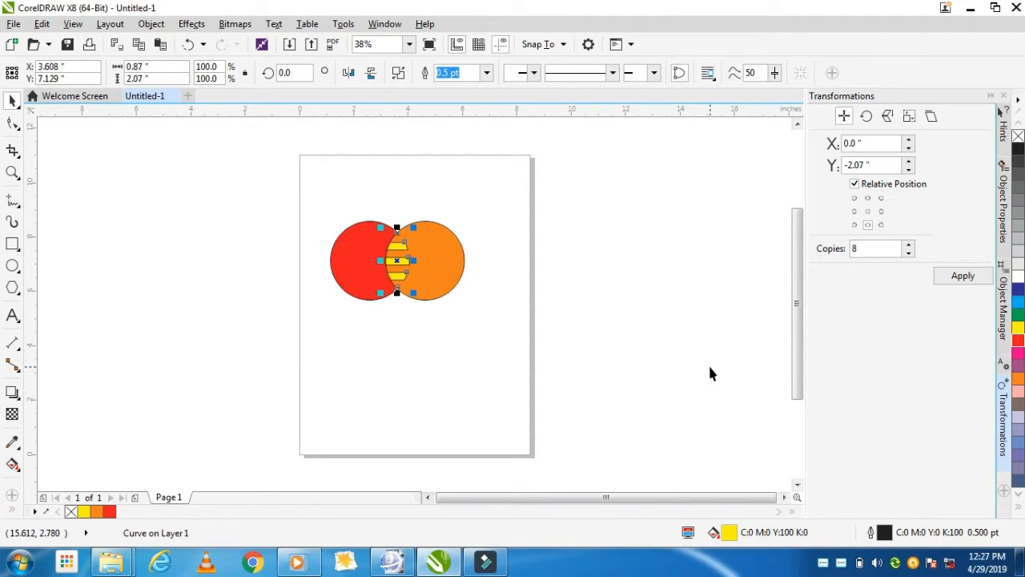
pyautogui.click(1017, 343)
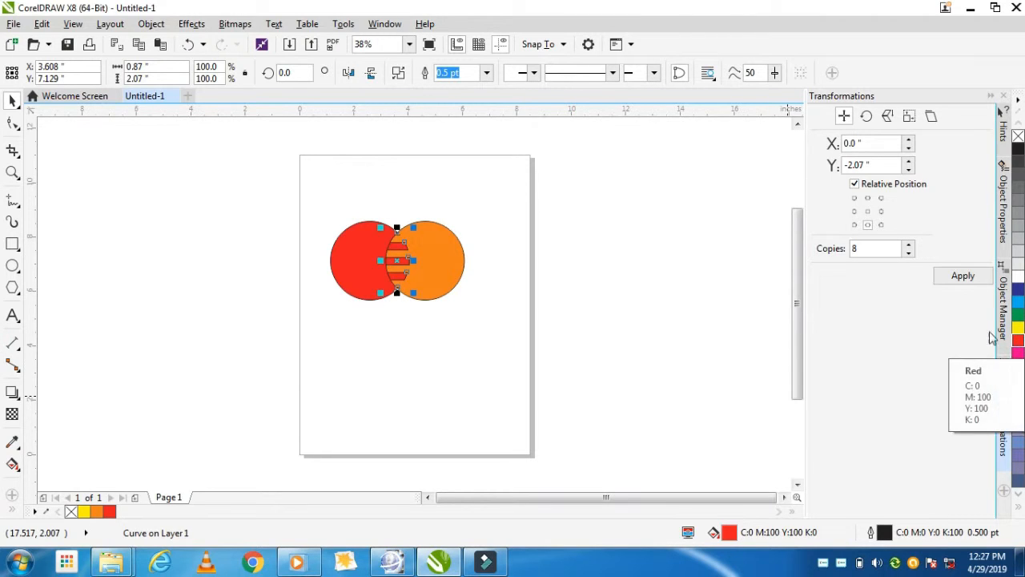
# - Set the outline width to None for the red stripes, the orange circle and the red circle
pyautogui.click(485, 73)
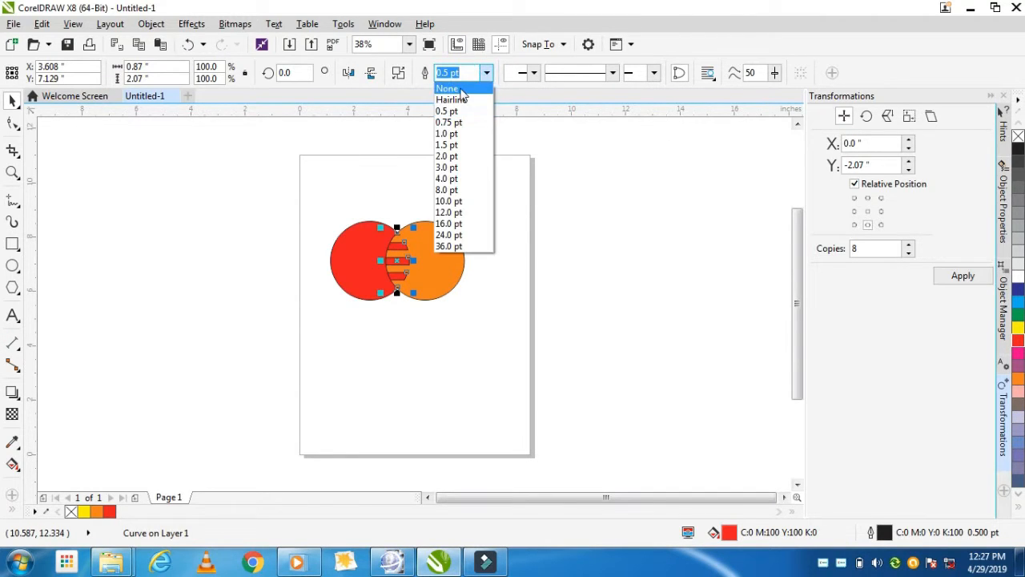
pyautogui.click(458, 88)
pyautogui.click(454, 245)
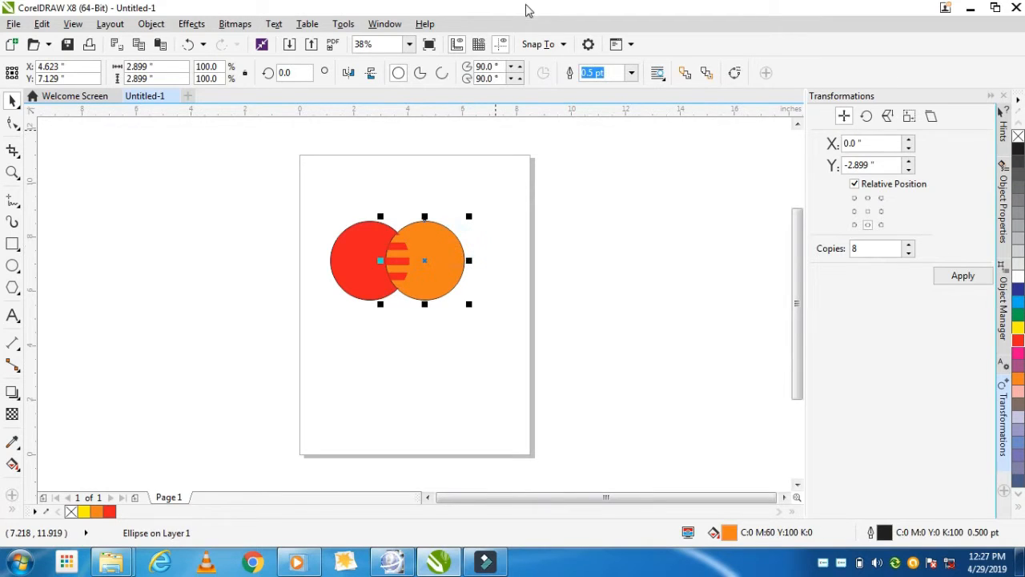
pyautogui.click(631, 73)
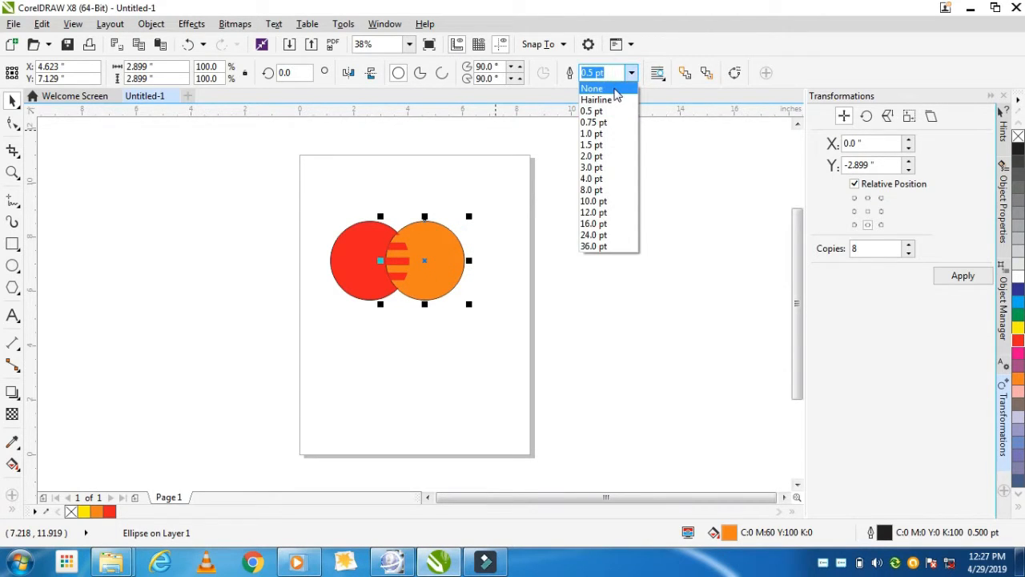
pyautogui.click(609, 88)
pyautogui.click(371, 287)
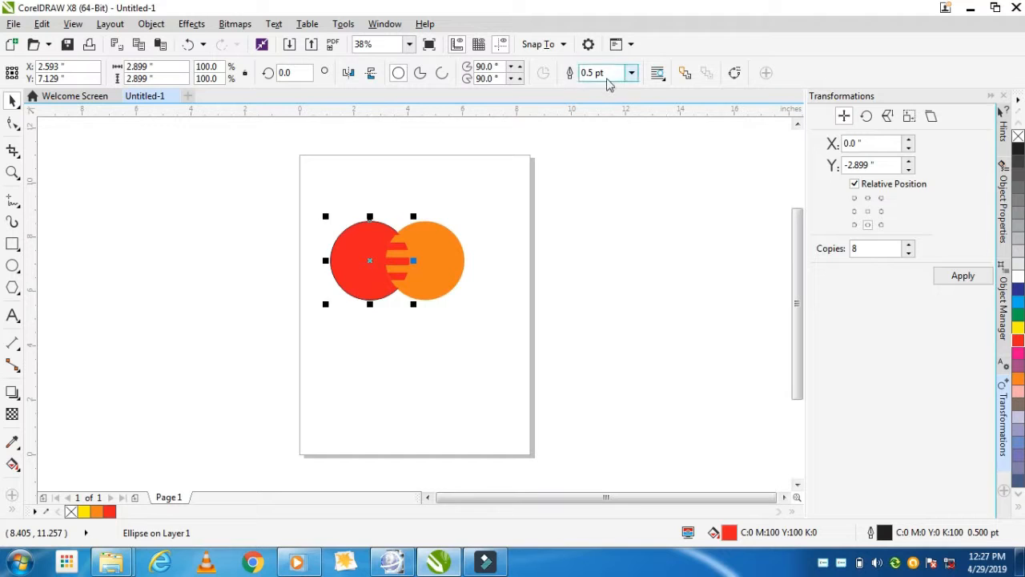
pyautogui.click(631, 73)
pyautogui.click(604, 90)
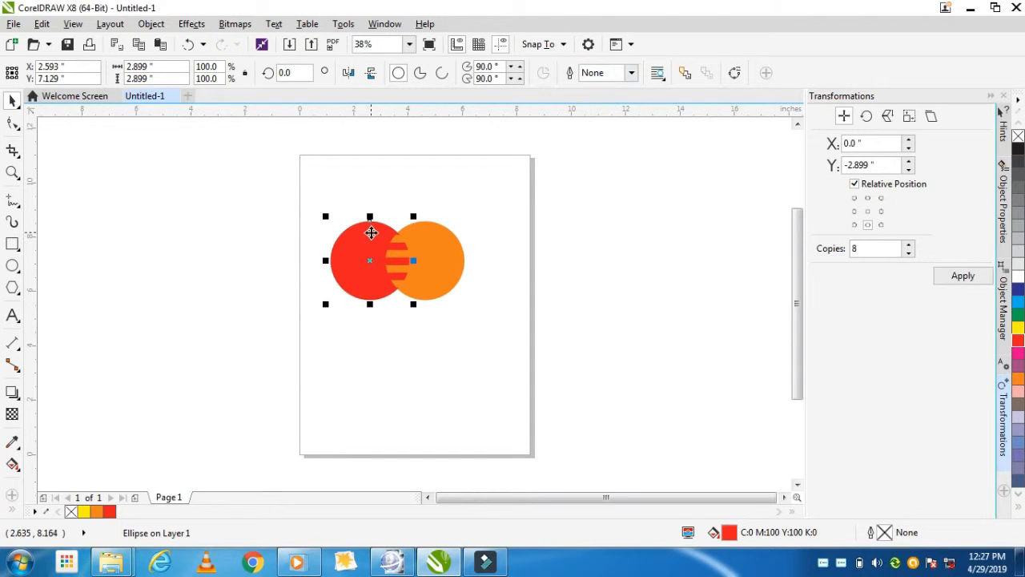
# - Enlarge the circles and stripes together to about 6.9 by 4.06 inches and shift them slightly toward the page's upper left
pyautogui.moveTo(285, 210); pyautogui.dragTo(538, 340)
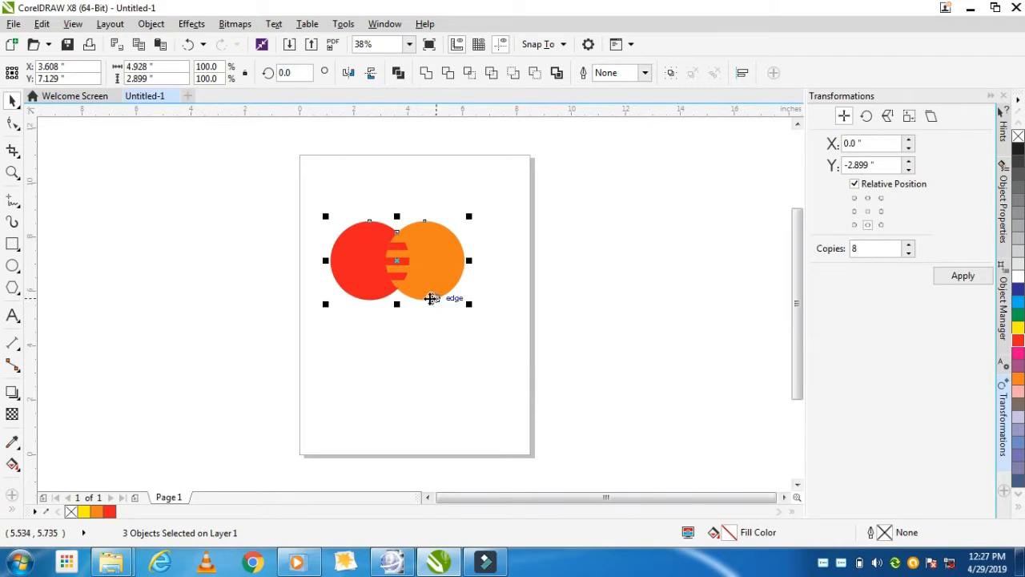
pyautogui.moveTo(468, 305); pyautogui.dragTo(538, 343)
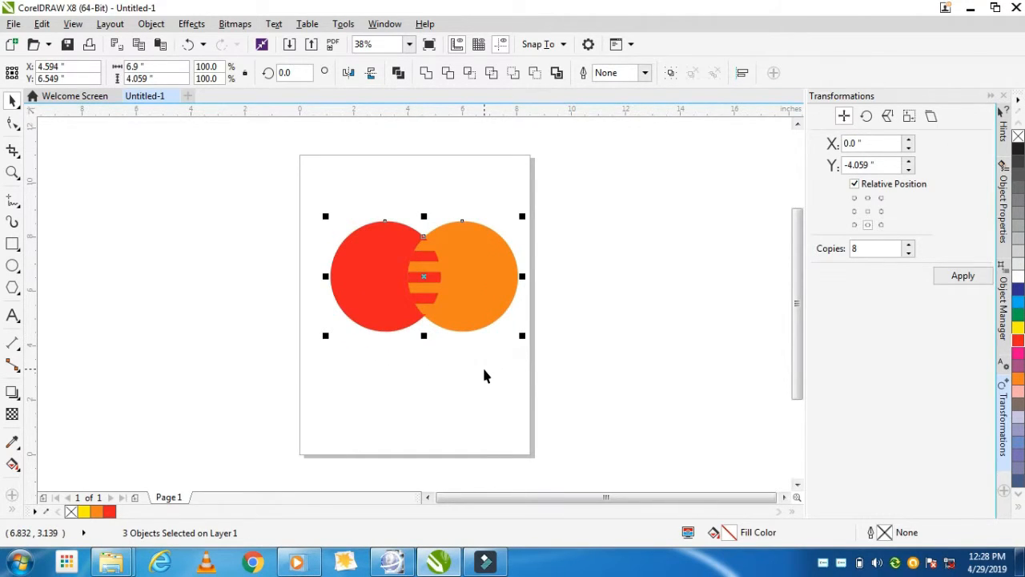
pyautogui.moveTo(423, 284)
pyautogui.mouseDown()
pyautogui.moveTo(411, 277)
pyautogui.moveTo(422, 277)
pyautogui.mouseUp()
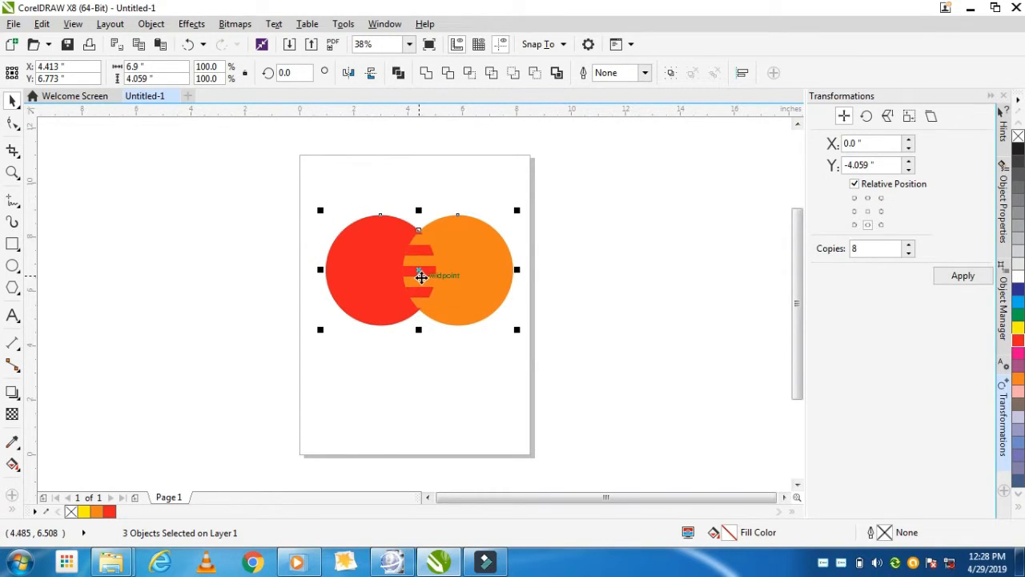
# - Add the artistic text "MasterCard" below the circles in 24 pt Adobe Gothic Std B
pyautogui.click(12, 315)
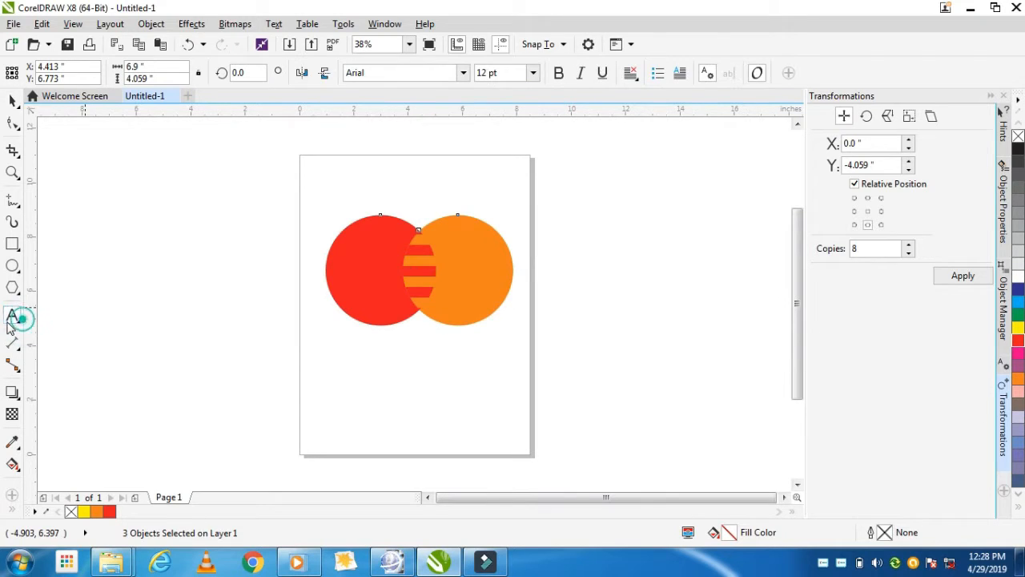
pyautogui.click(340, 370)
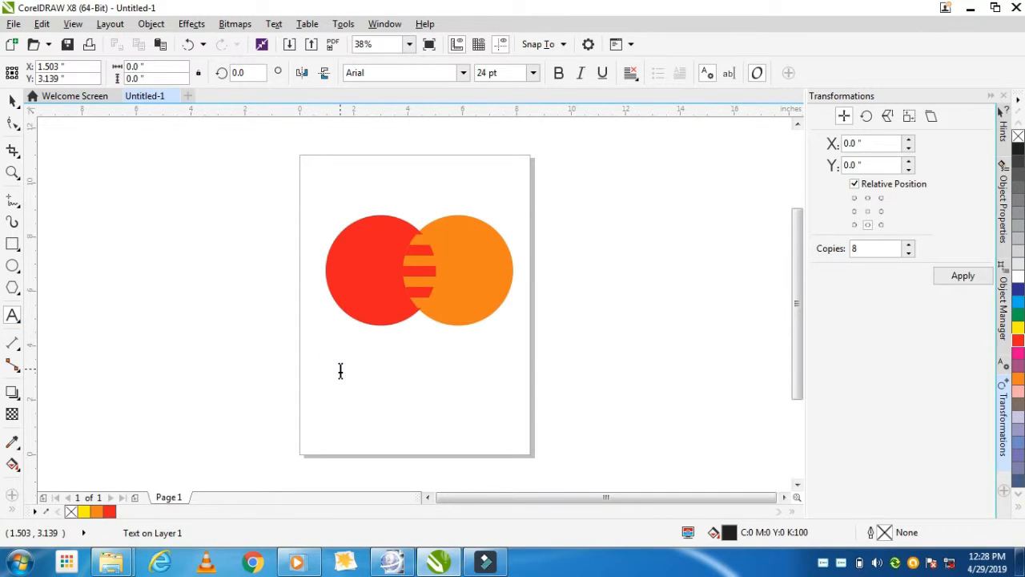
pyautogui.click(462, 73)
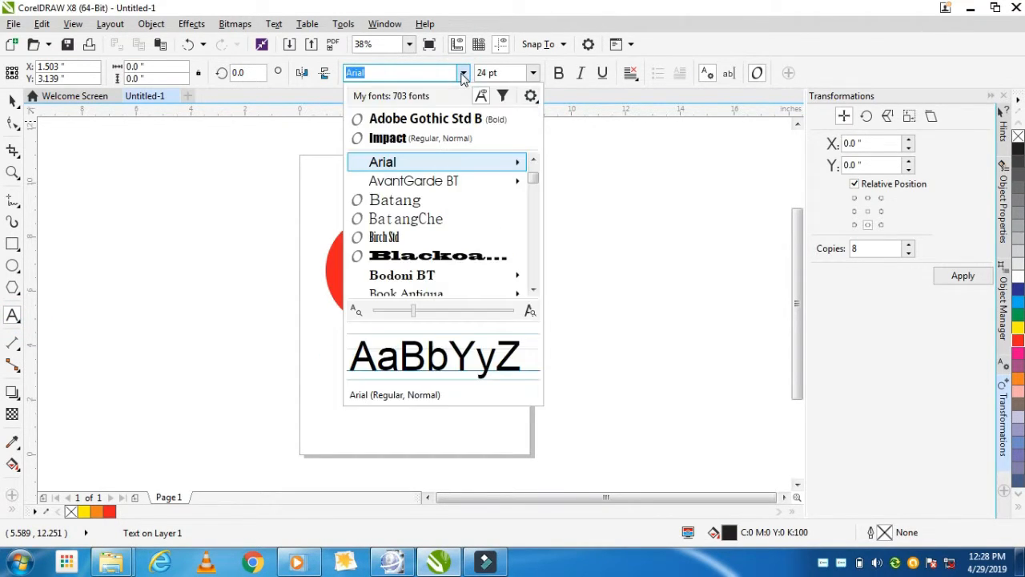
pyautogui.click(457, 119)
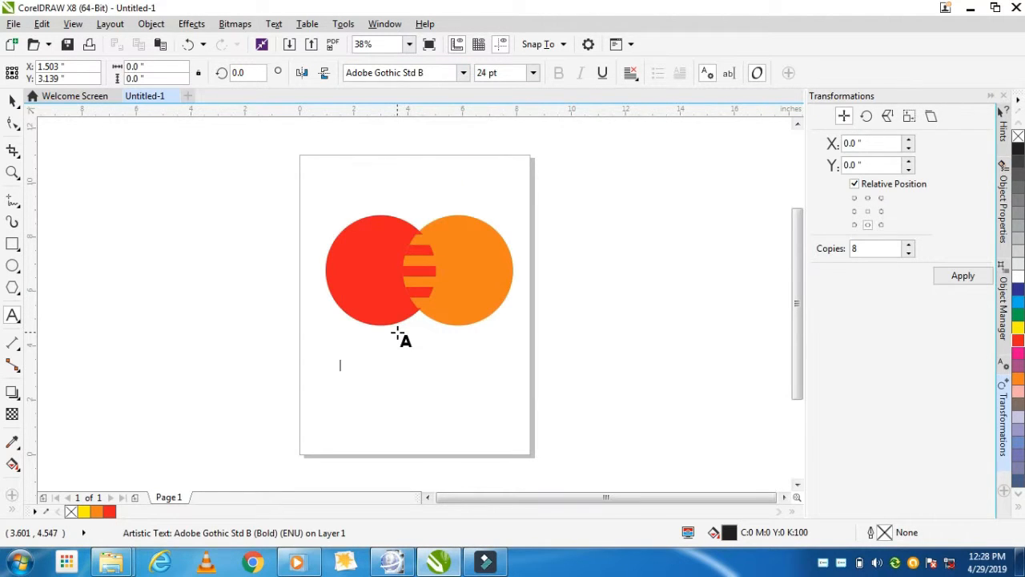
pyautogui.hotkey('shift', 'Left')
pyautogui.press('BackSpace')
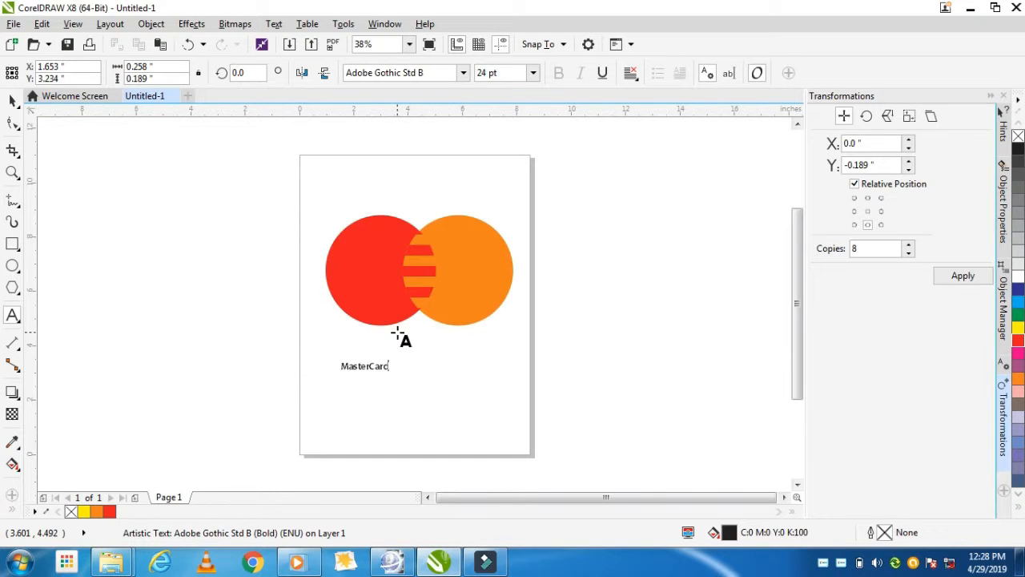
pyautogui.press('Escape')
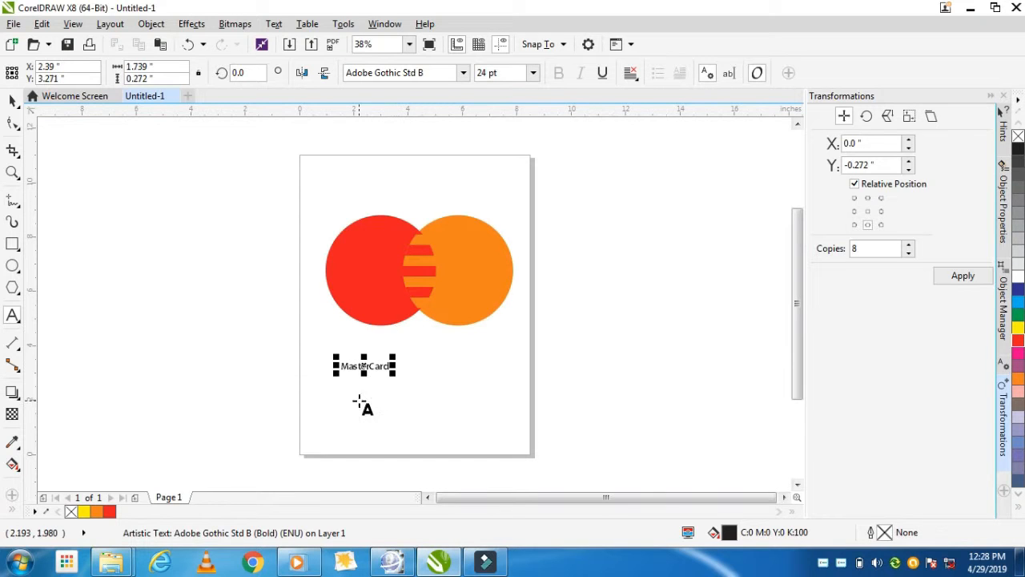
# - Enlarge the MasterCard text to about 4.76 by 0.74 inches and add a drop shadow offset slightly up and to the right
pyautogui.click(13, 104)
pyautogui.moveTo(392, 371); pyautogui.dragTo(475, 392)
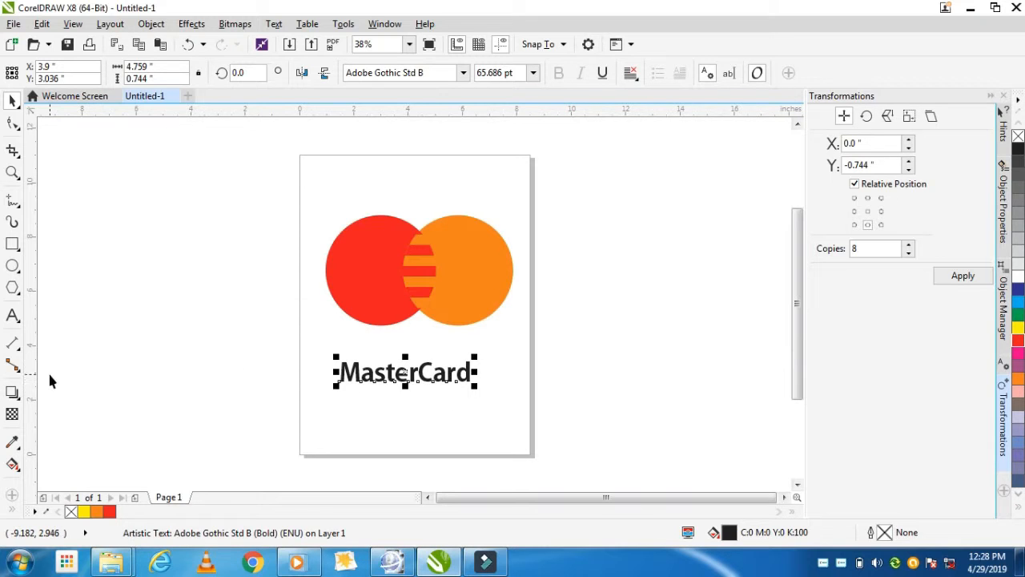
pyautogui.click(12, 391)
pyautogui.moveTo(384, 368); pyautogui.dragTo(411, 360)
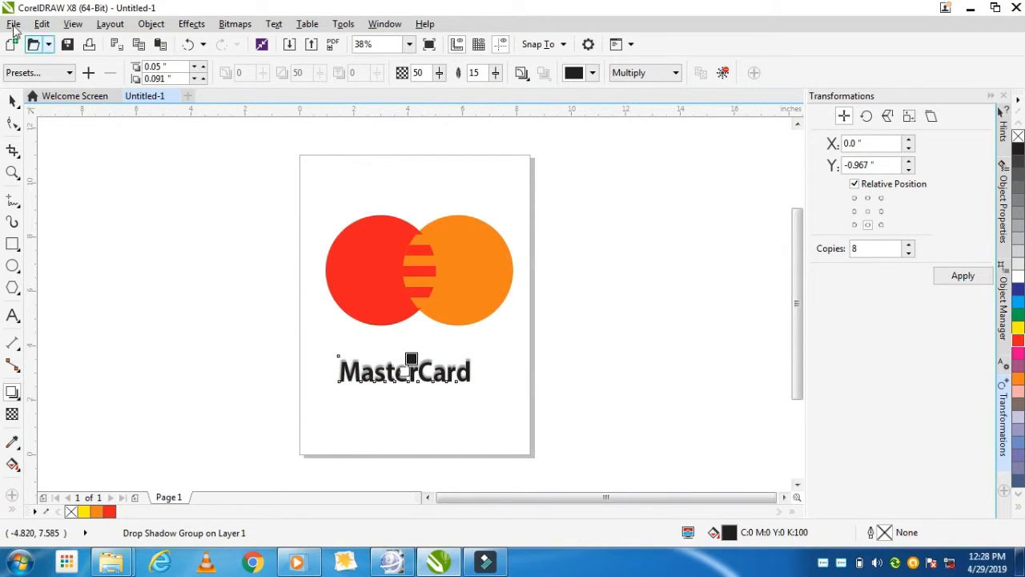
# - Fill the MasterCard text with white and move it with its shadow onto the center of the two circles
pyautogui.click(12, 100)
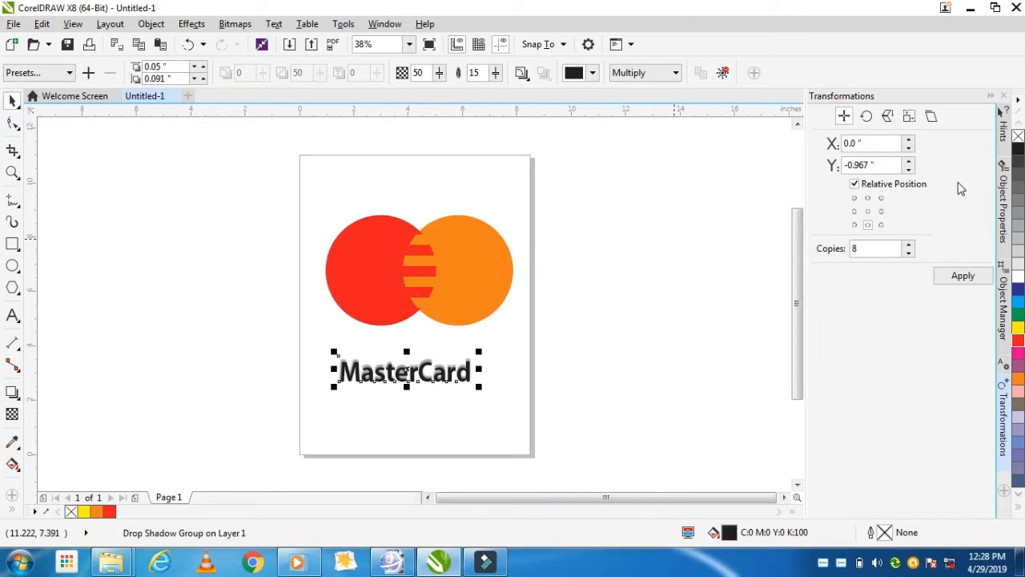
pyautogui.click(1018, 276)
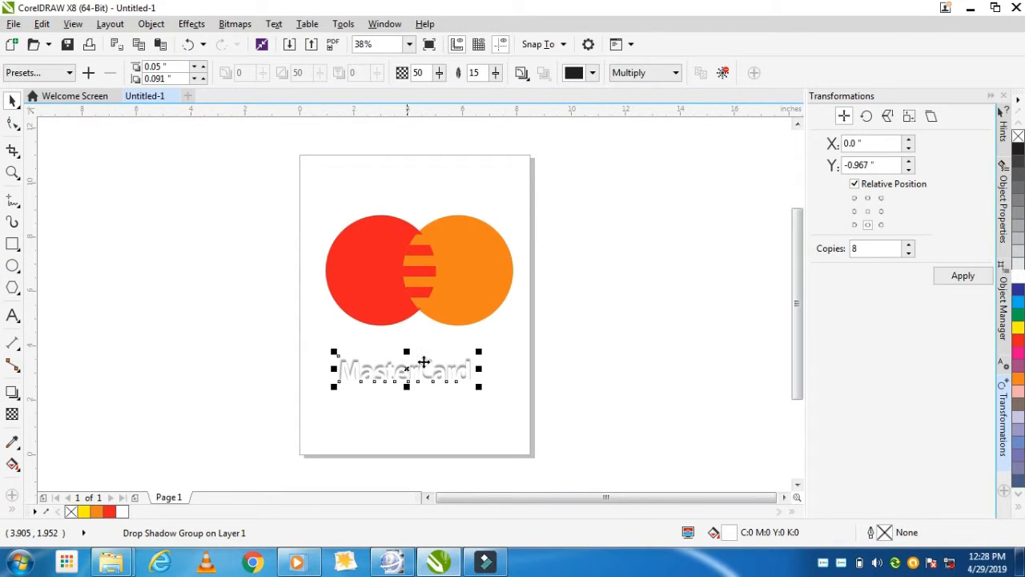
pyautogui.moveTo(410, 370); pyautogui.dragTo(416, 269)
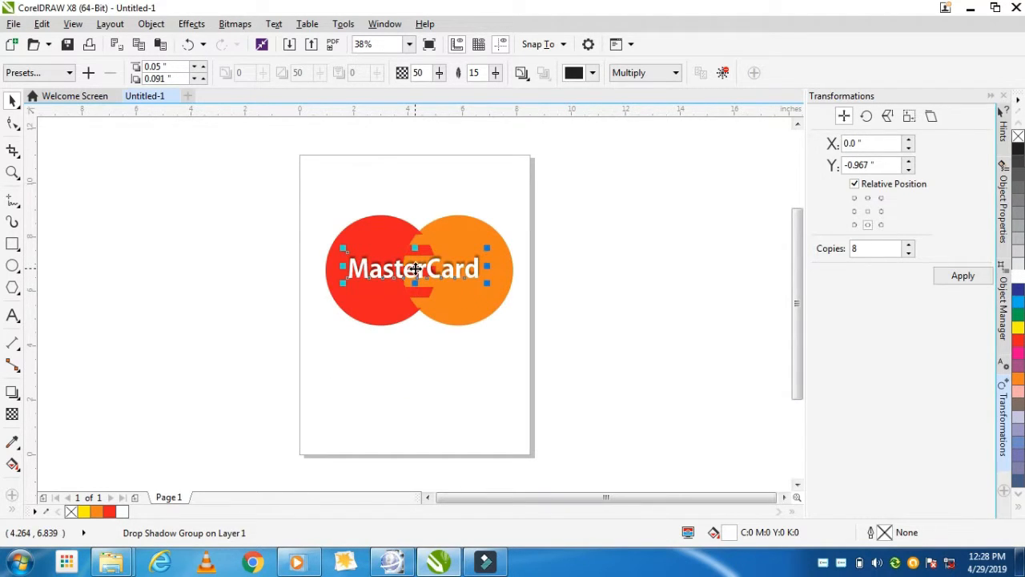
pyautogui.press('Escape')
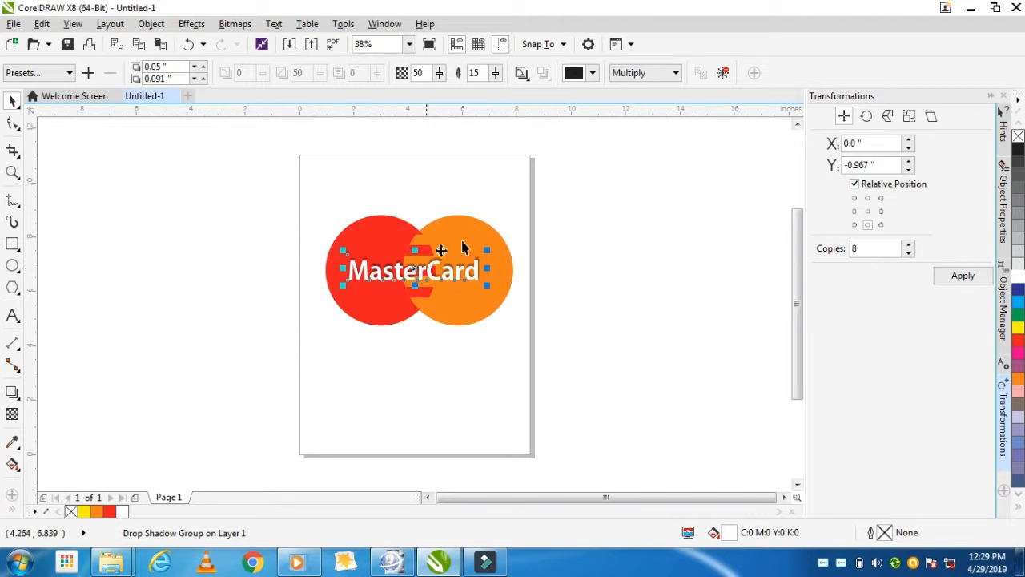
# - Skew the MasterCard text slightly to the right for an italic look, then select the whole logo
pyautogui.click(419, 257)
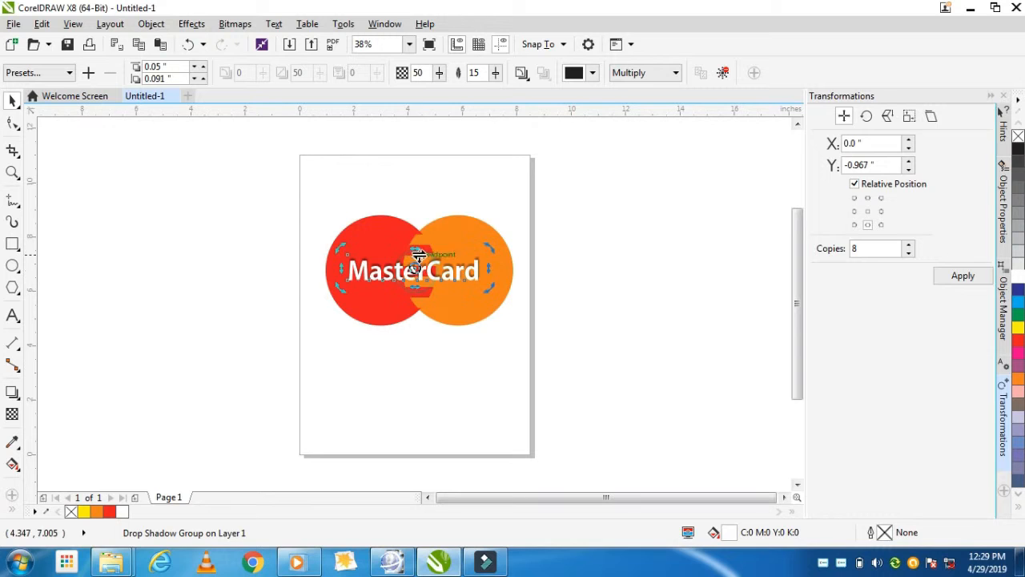
pyautogui.moveTo(418, 247); pyautogui.dragTo(423, 249)
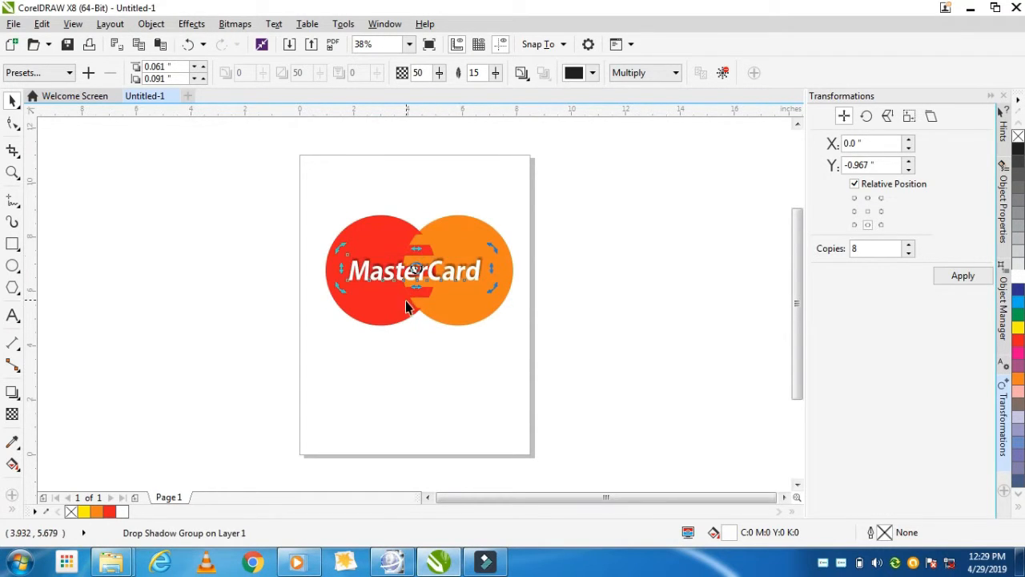
pyautogui.click(349, 324)
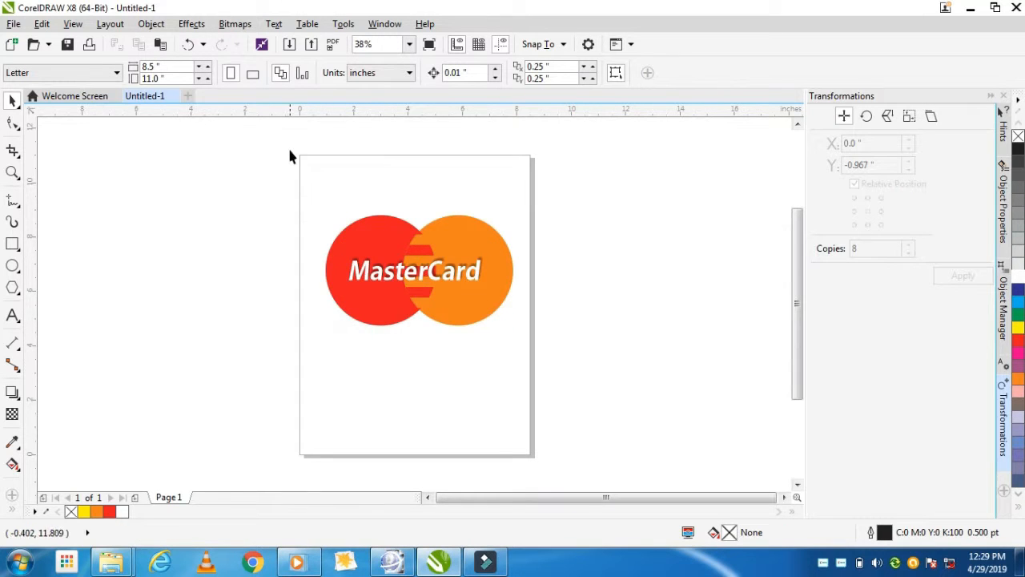
pyautogui.moveTo(288, 147); pyautogui.dragTo(601, 366)
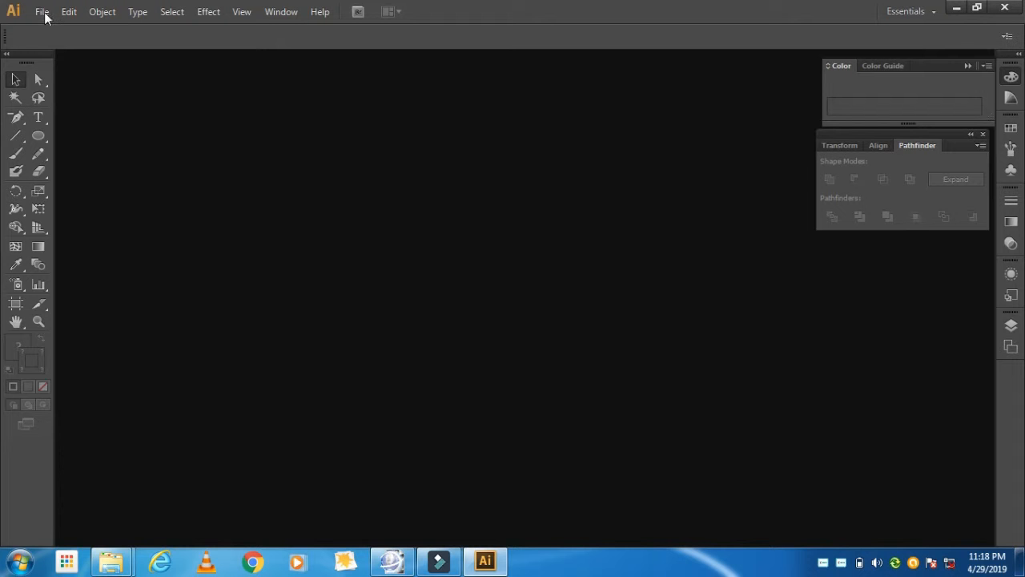
# - Switch to Adobe Illustrator and create a new document with the default settings
pyautogui.click(43, 12)
pyautogui.click(55, 29)
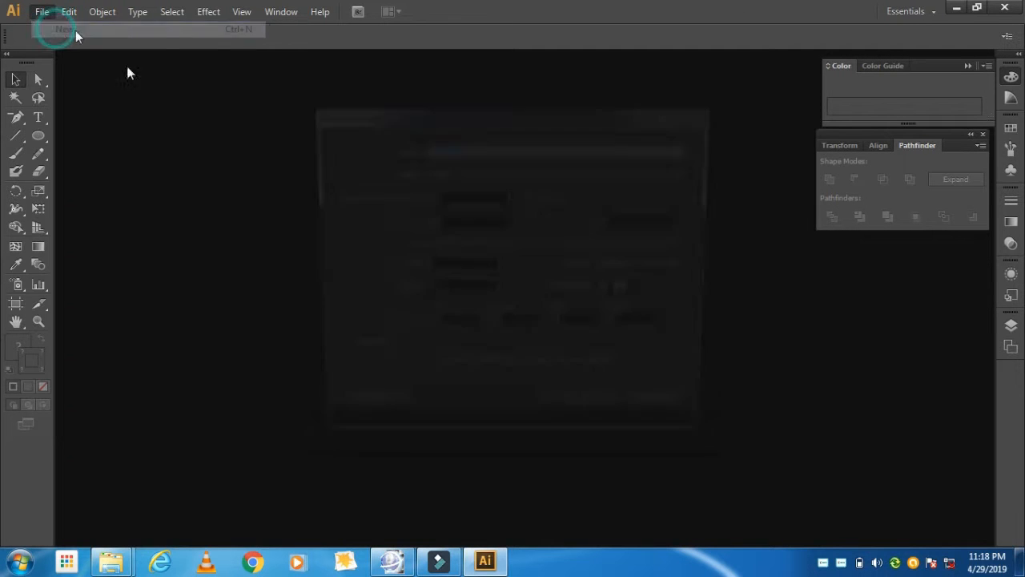
pyautogui.click(574, 414)
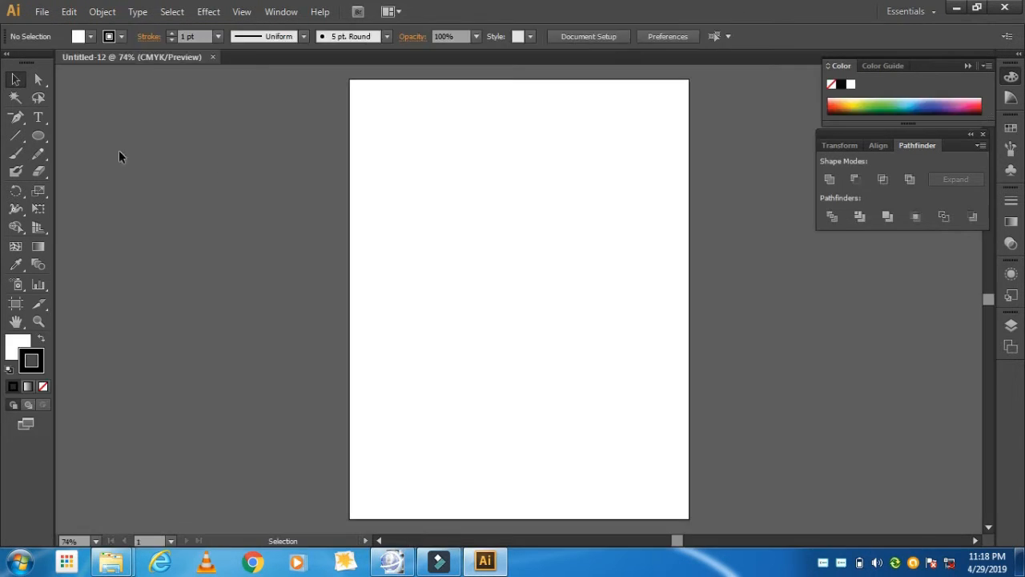
# - Draw a black-filled, white-stroked rectangle about 140.5 by 17.6 pt near the top of the artboard
pyautogui.press('m')
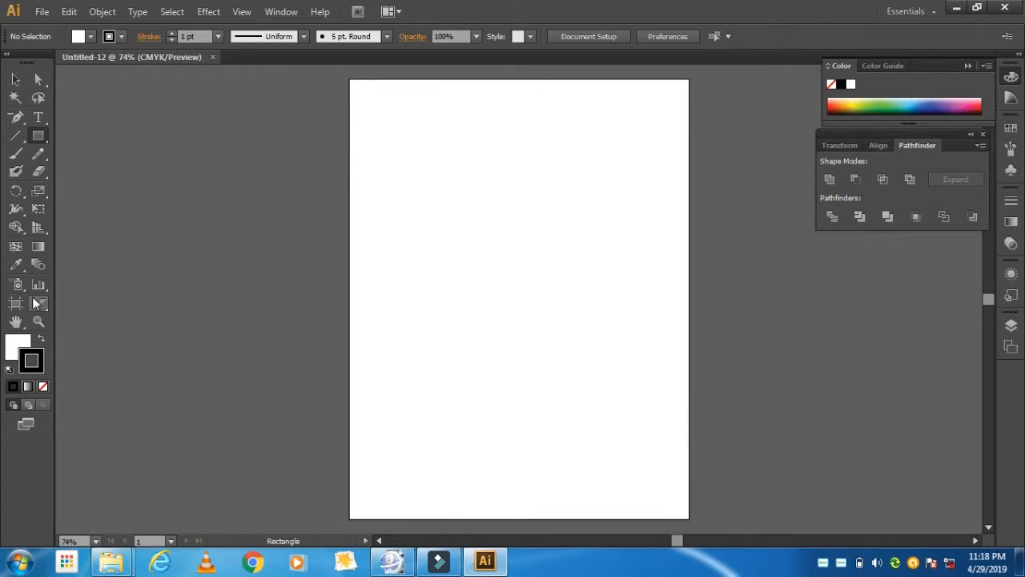
pyautogui.click(41, 337)
pyautogui.moveTo(407, 113); pyautogui.dragTo(490, 121)
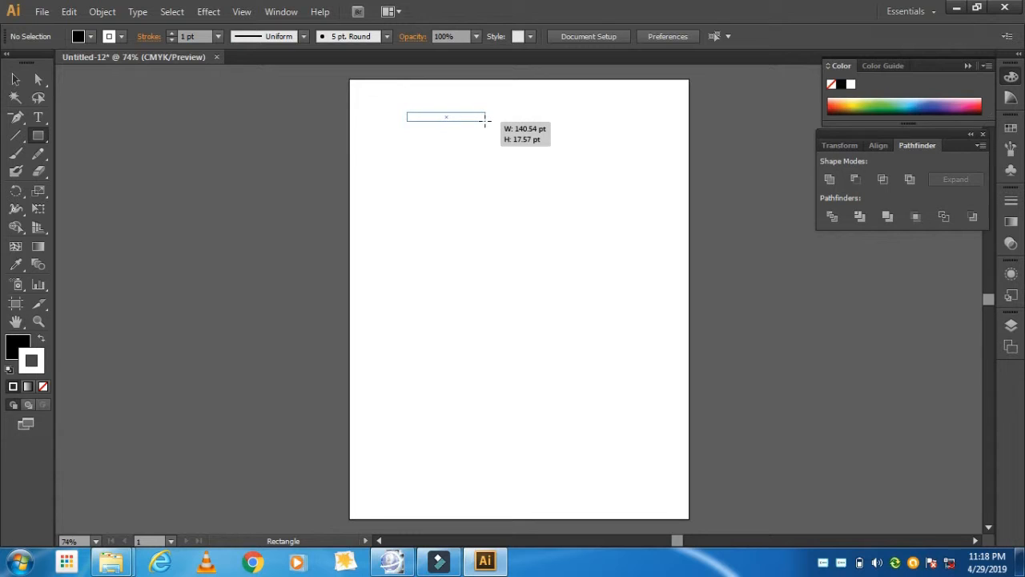
pyautogui.moveTo(485, 121); pyautogui.dragTo(485, 122)
pyautogui.click(17, 82)
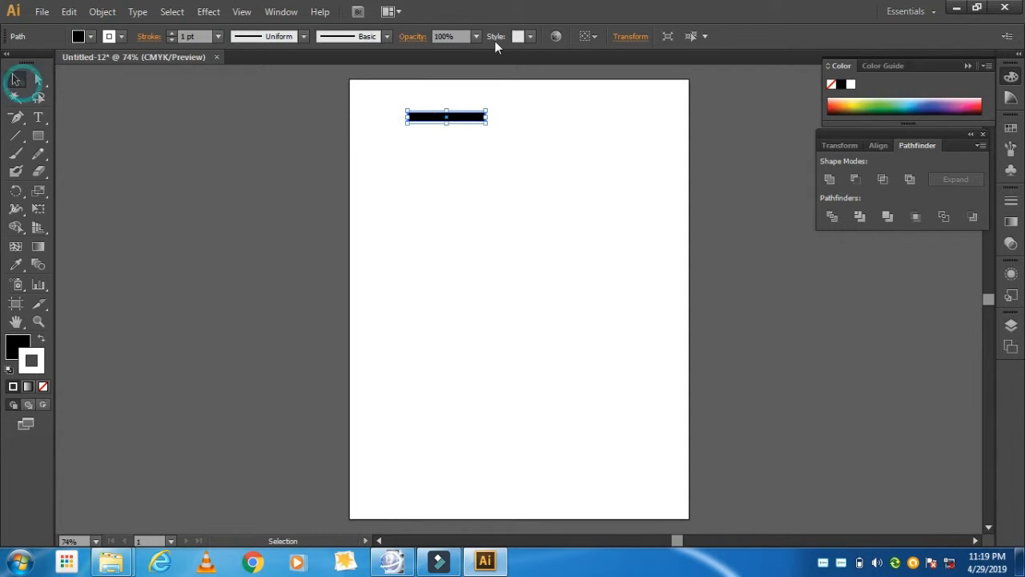
# - Duplicate the bar downward into a gapless stack of eight rectangles and give them all a black stroke
pyautogui.moveTo(466, 124); pyautogui.dragTo(469, 195)
pyautogui.click(463, 227)
pyautogui.moveTo(378, 122)
pyautogui.mouseDown()
pyautogui.moveTo(469, 156)
pyautogui.moveTo(490, 204)
pyautogui.mouseUp()
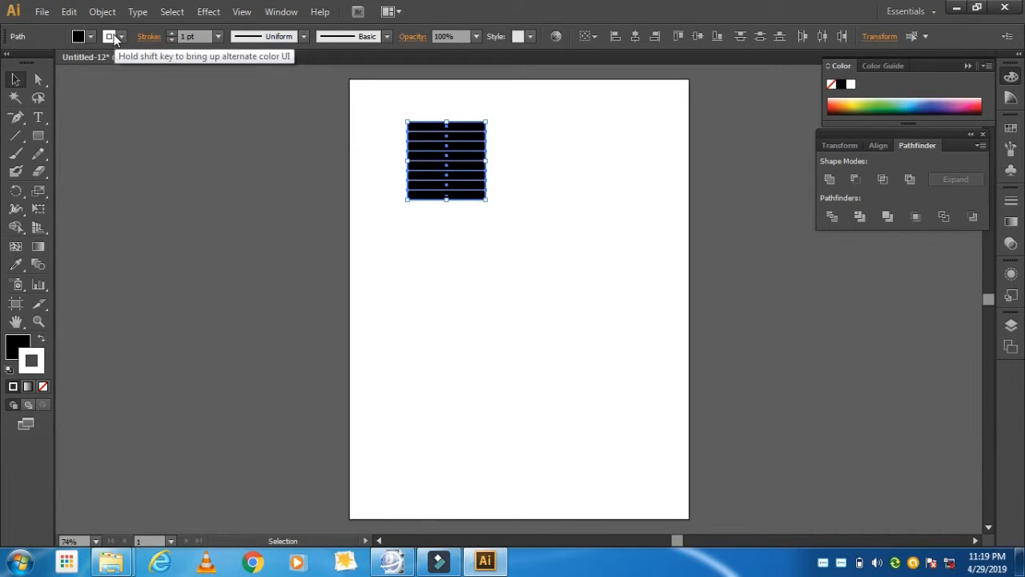
pyautogui.click(112, 36)
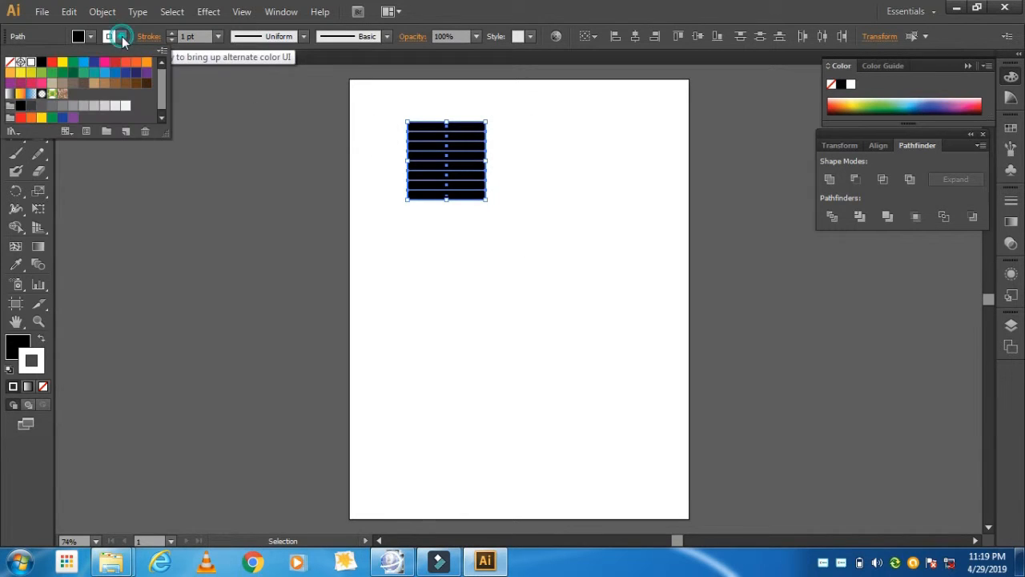
pyautogui.click(46, 70)
pyautogui.click(427, 223)
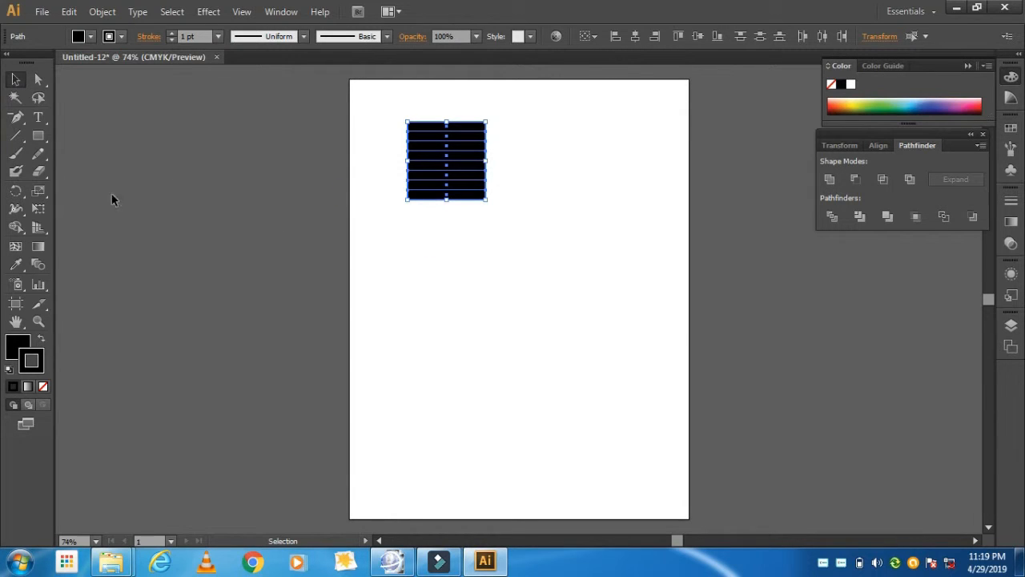
# - Draw a circle below the rectangle stack, clearly wider than the bars, and fill it with red
pyautogui.press('l')
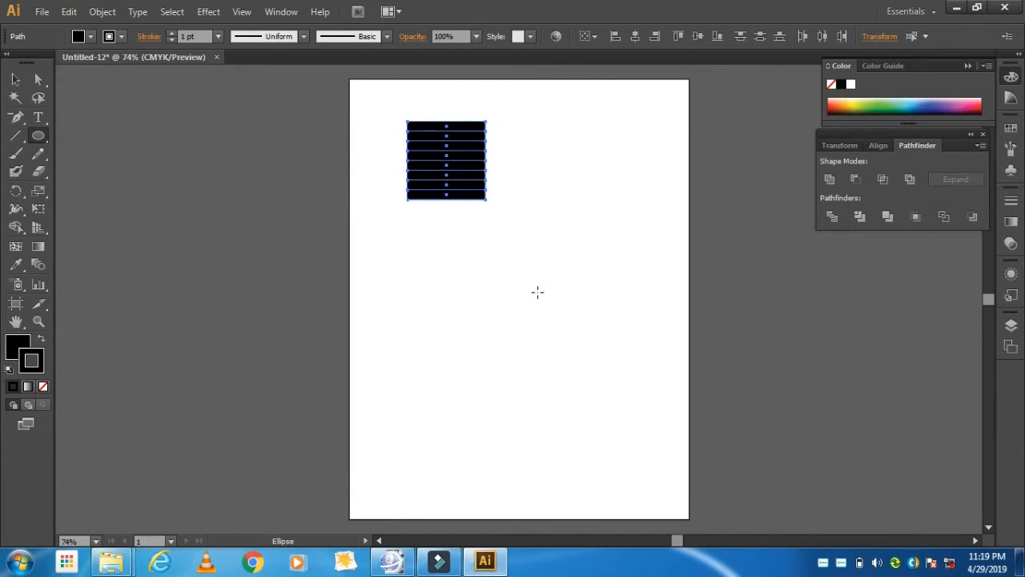
pyautogui.moveTo(383, 234); pyautogui.dragTo(508, 362)
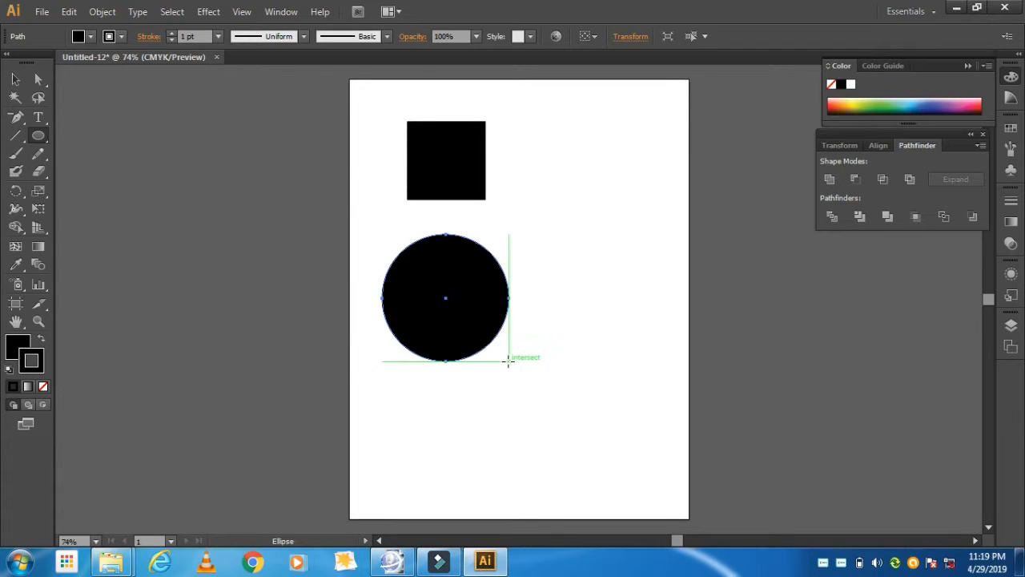
pyautogui.click(91, 36)
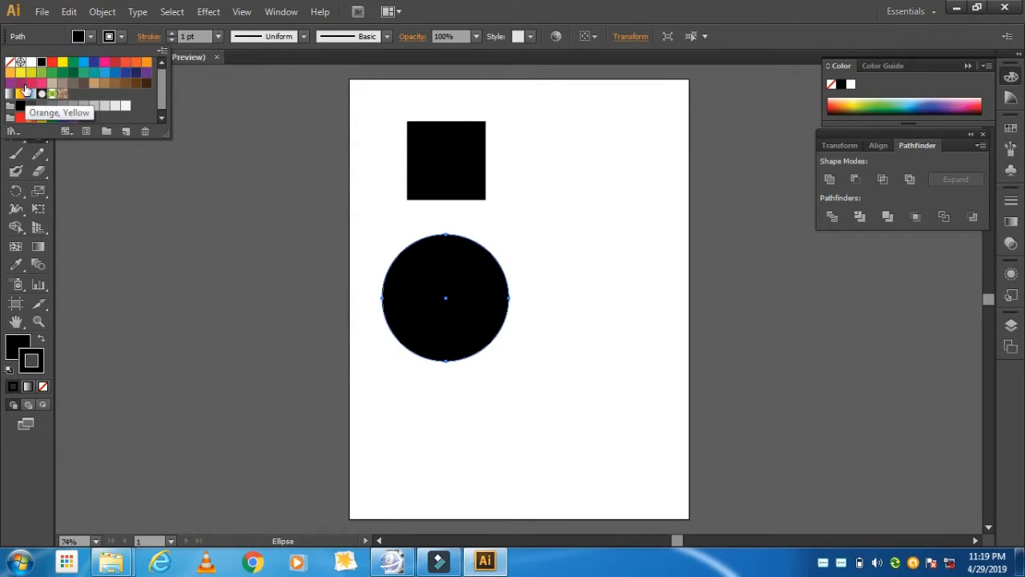
pyautogui.click(52, 62)
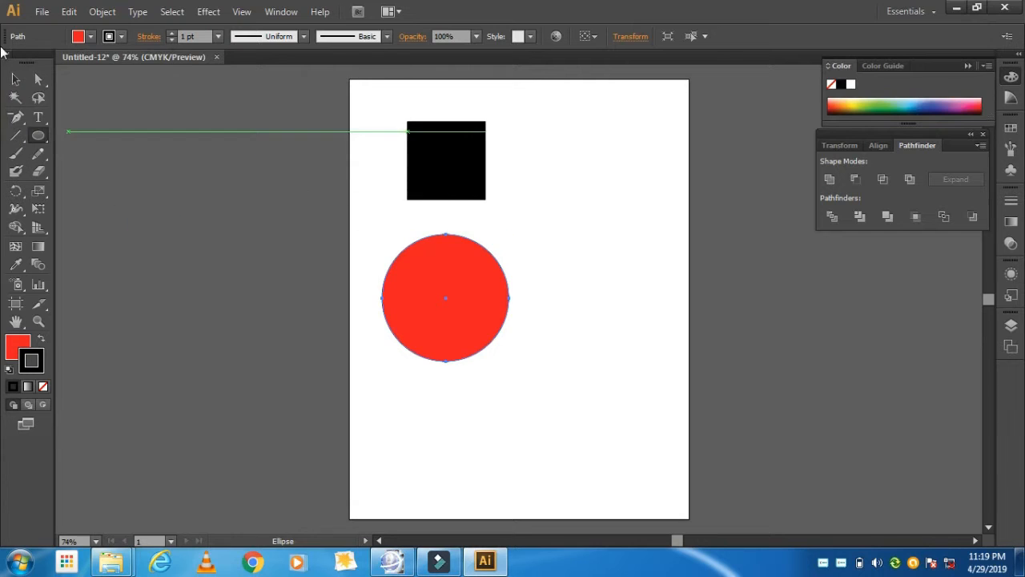
# - Duplicate the red circle horizontally so that the two partly overlap, and fill the copy with light orange
pyautogui.click(15, 79)
pyautogui.moveTo(430, 316); pyautogui.dragTo(574, 316)
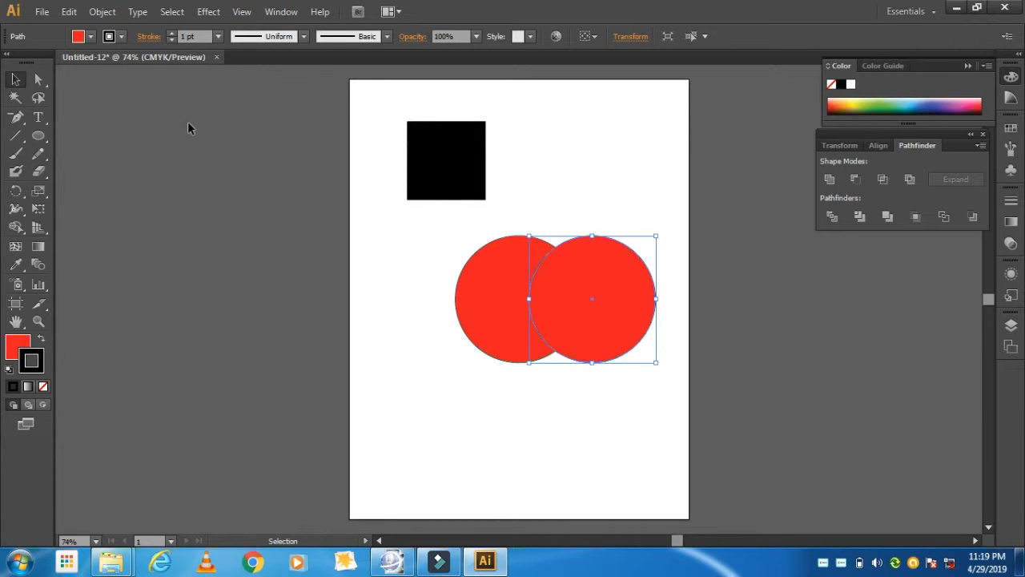
pyautogui.click(91, 36)
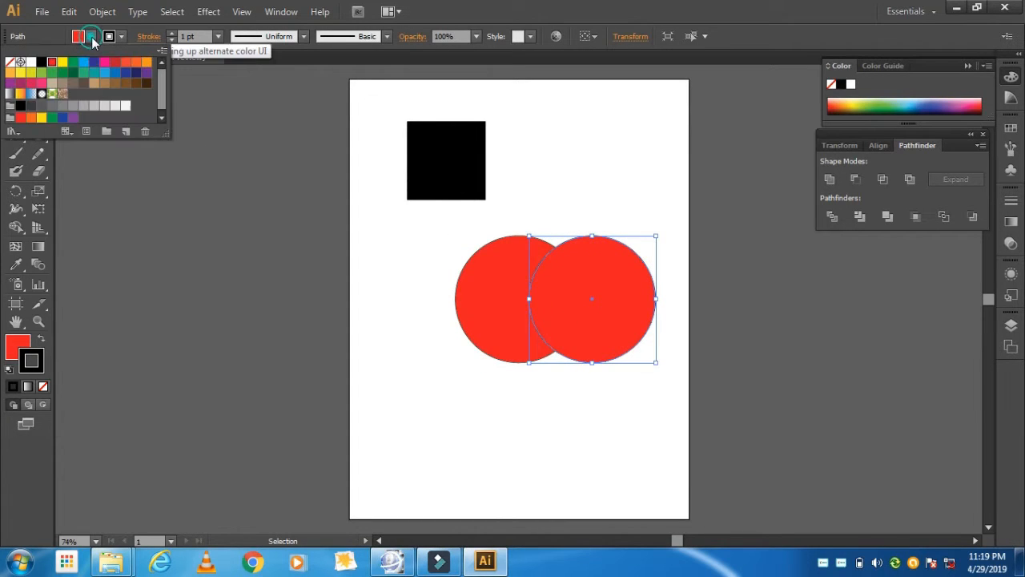
pyautogui.click(11, 72)
# - Place the rectangle stack, without fill, over the circles' overlap and divide all the shapes with the Pathfinder
pyautogui.click(384, 235)
pyautogui.moveTo(385, 94); pyautogui.dragTo(525, 218)
pyautogui.moveTo(447, 157); pyautogui.dragTo(552, 292)
pyautogui.moveTo(421, 202); pyautogui.dragTo(728, 410)
pyautogui.click(855, 216)
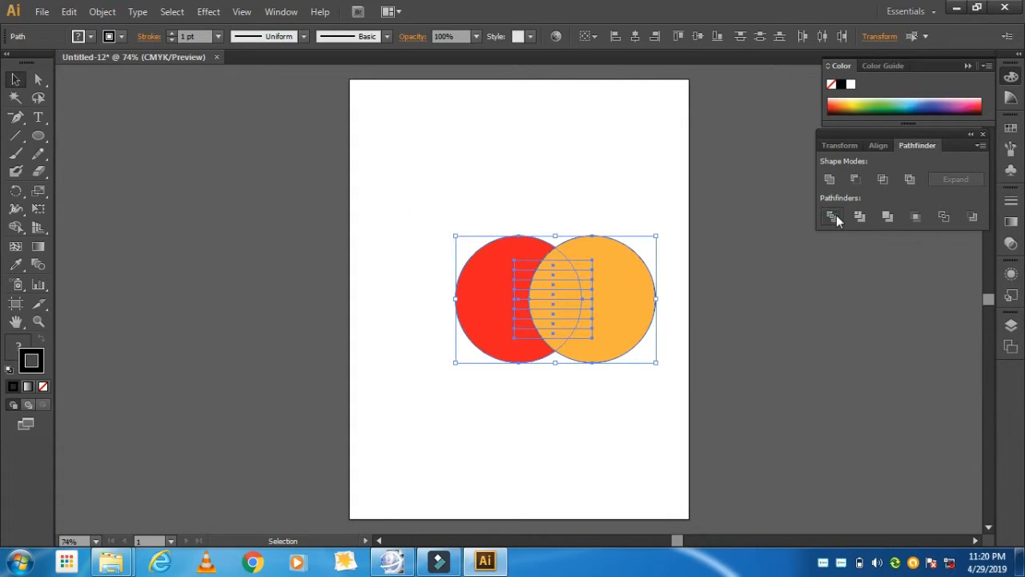
# - Inside the divided group, recolour every other strip of the circles' overlap with the red sampled from the red circle
pyautogui.keyDown('shift'); pyautogui.click(558, 339); pyautogui.keyUp('shift')
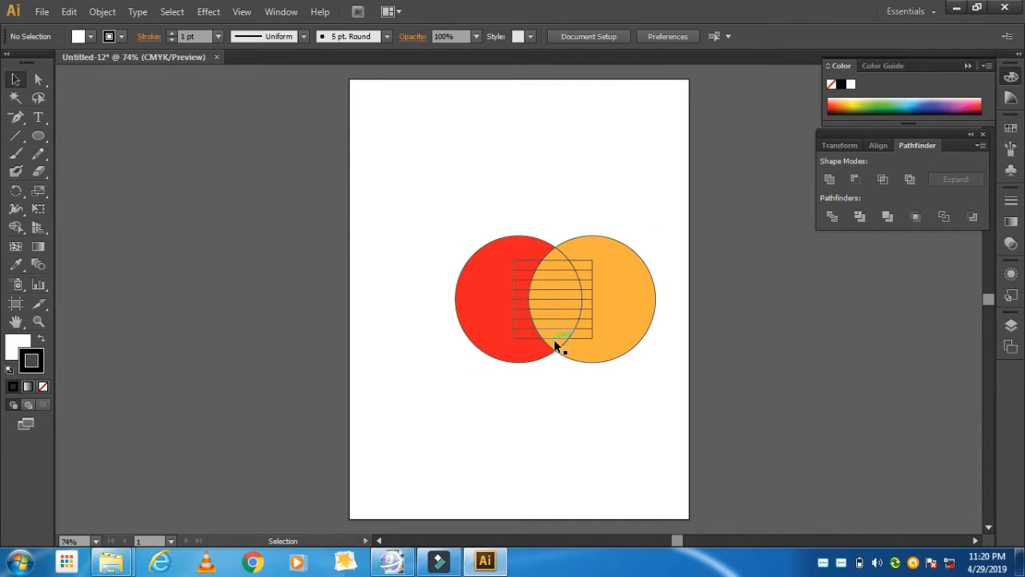
pyautogui.keyDown('shift'); pyautogui.click(555, 338); pyautogui.keyUp('shift')
pyautogui.keyDown('shift'); pyautogui.click(555, 339); pyautogui.keyUp('shift')
pyautogui.doubleClick(556, 339)
pyautogui.click(554, 335)
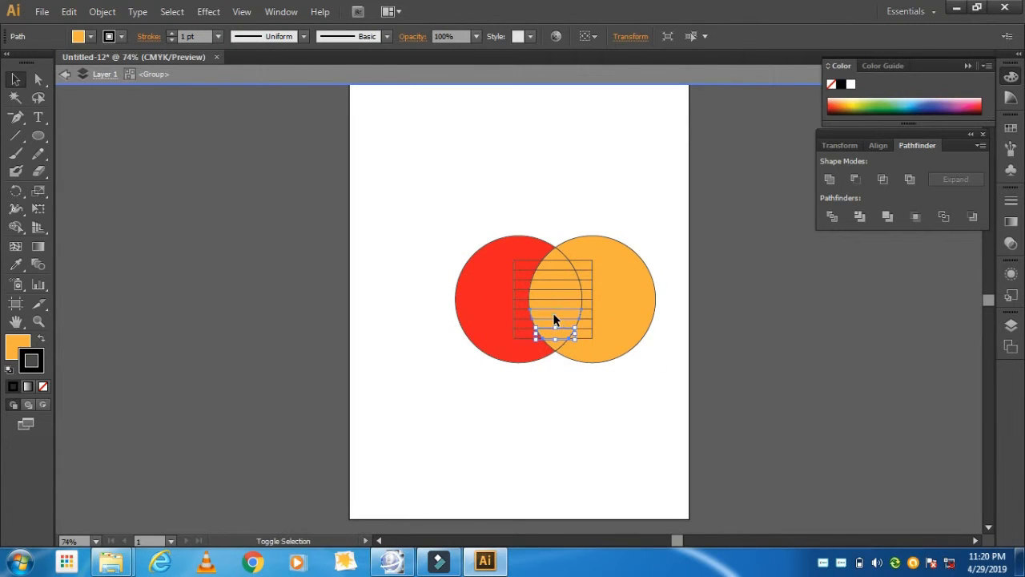
pyautogui.keyDown('shift'); pyautogui.click(553, 313); pyautogui.keyUp('shift')
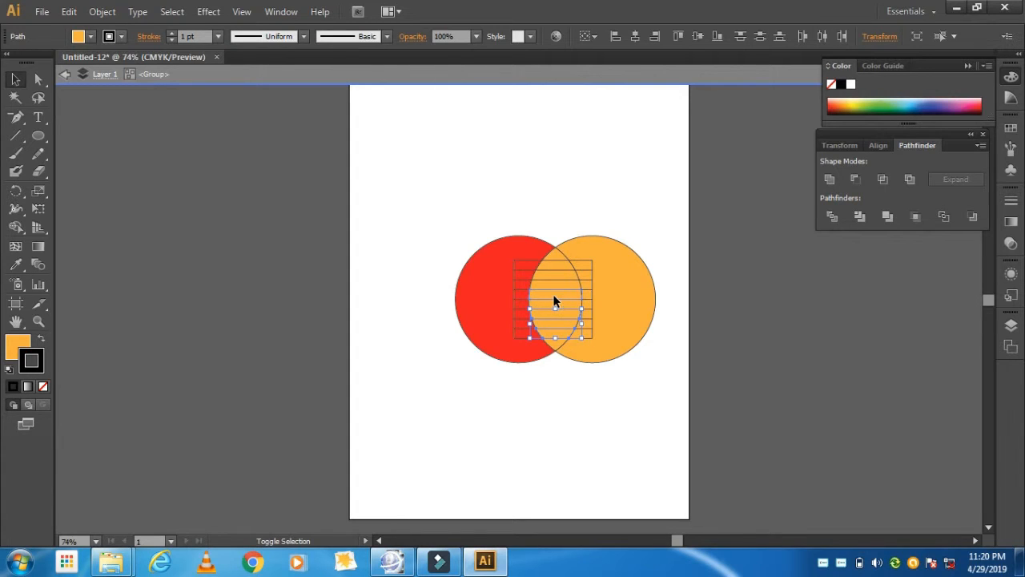
pyautogui.keyDown('shift'); pyautogui.click(552, 273); pyautogui.keyUp('shift')
pyautogui.keyDown('shift'); pyautogui.click(553, 255); pyautogui.keyUp('shift')
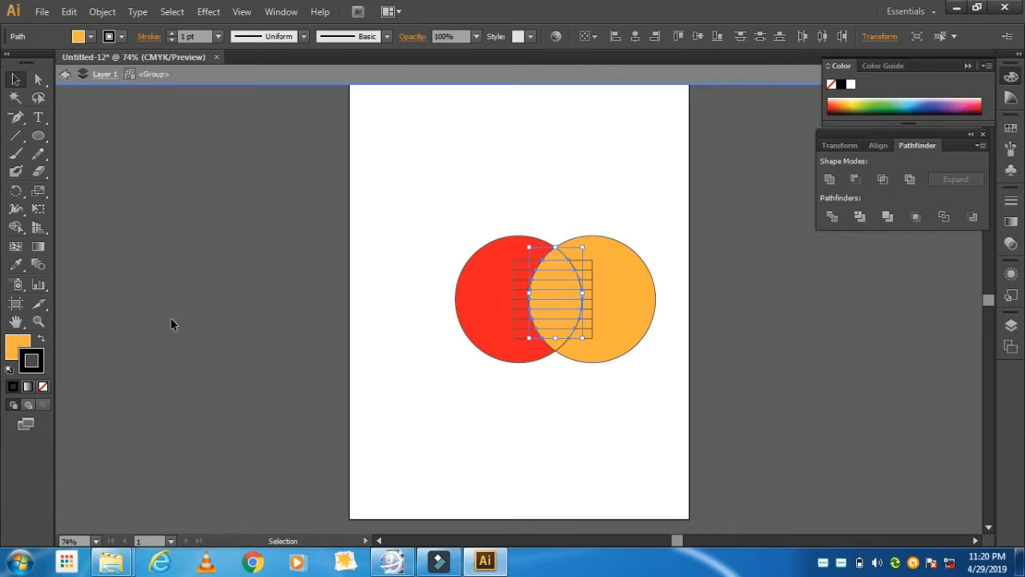
pyautogui.click(17, 263)
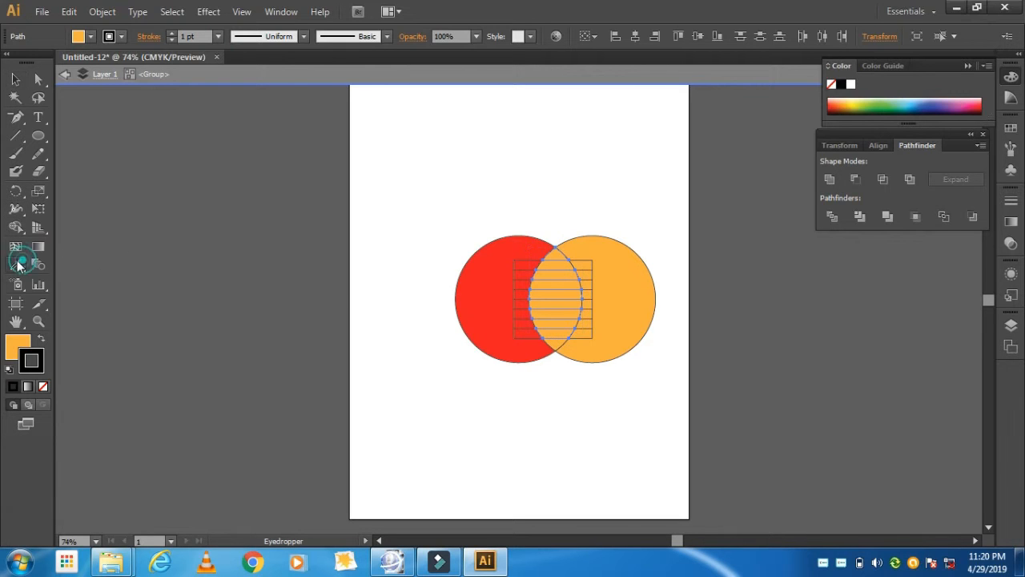
pyautogui.click(481, 298)
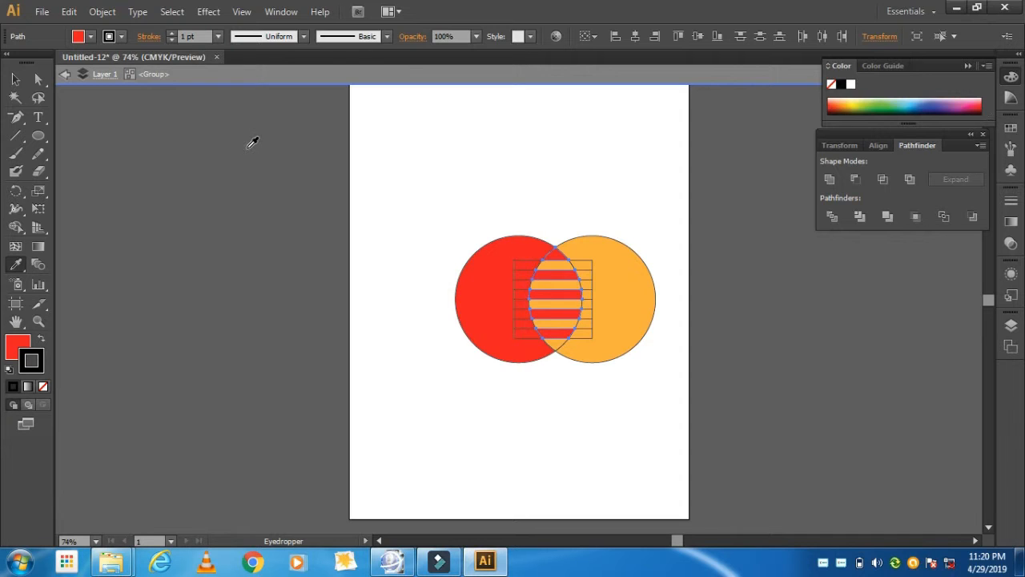
# - Combine all the divided pieces by colour with the Pathfinder's Merge operation
pyautogui.click(15, 79)
pyautogui.moveTo(424, 203); pyautogui.dragTo(698, 456)
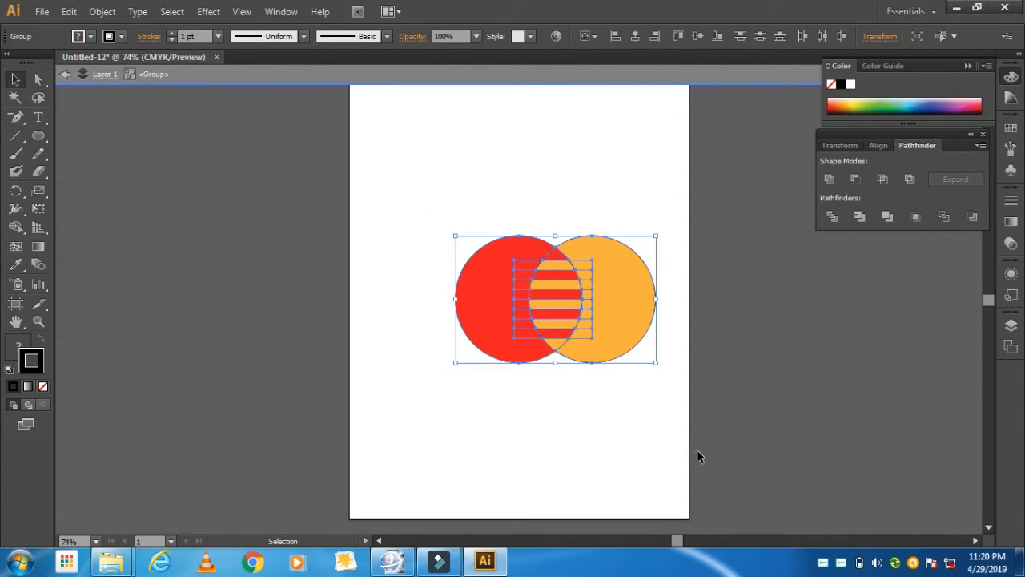
pyautogui.click(888, 216)
pyautogui.click(607, 409)
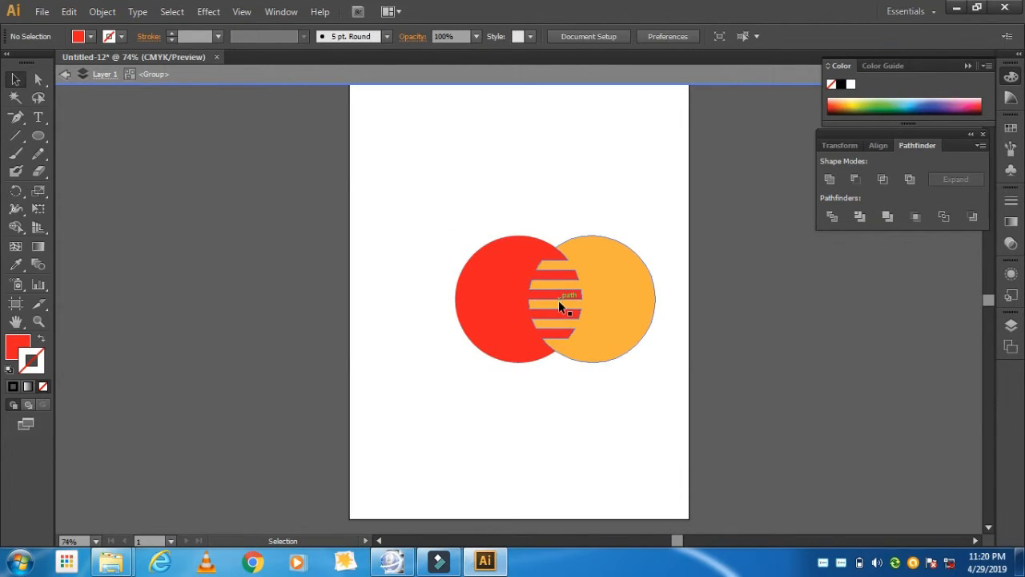
# - Move the merged circles up into the upper half of the page, roughly centred
pyautogui.moveTo(434, 211); pyautogui.dragTo(740, 439)
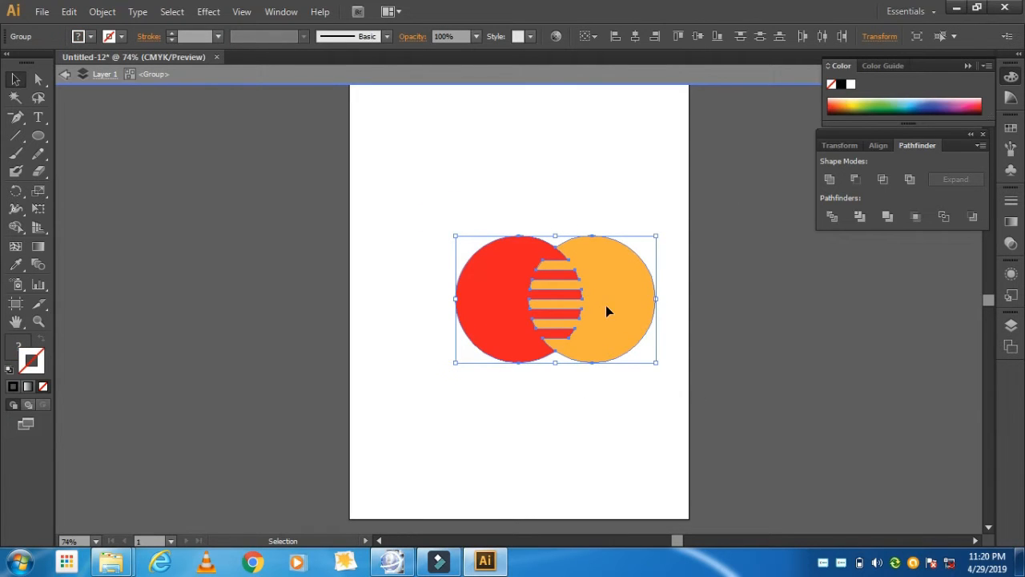
pyautogui.moveTo(592, 307); pyautogui.dragTo(539, 216)
pyautogui.click(517, 437)
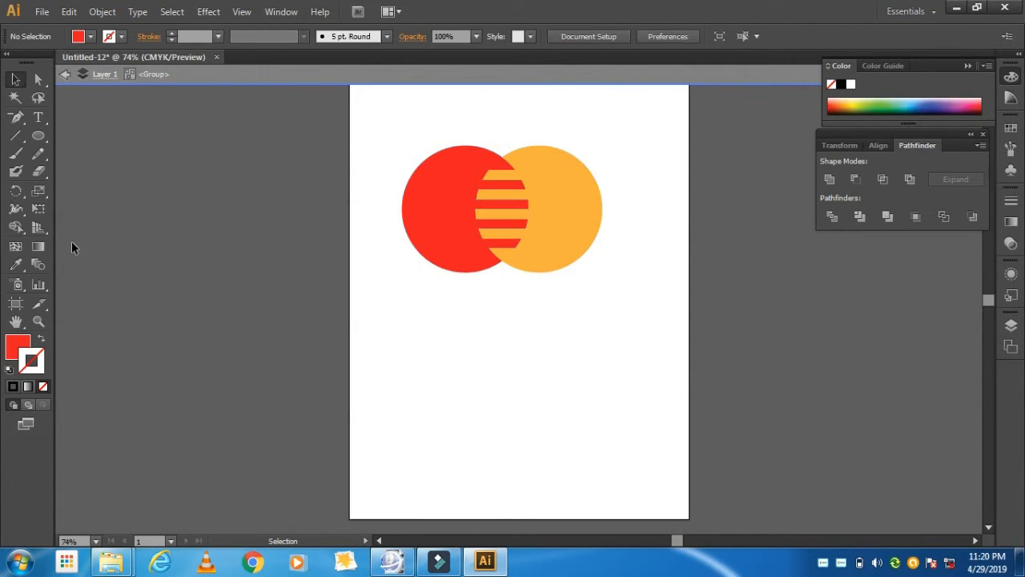
# - Add the text "MasterCard" below the circles in Arial Bold at 48 pt
pyautogui.click(32, 119)
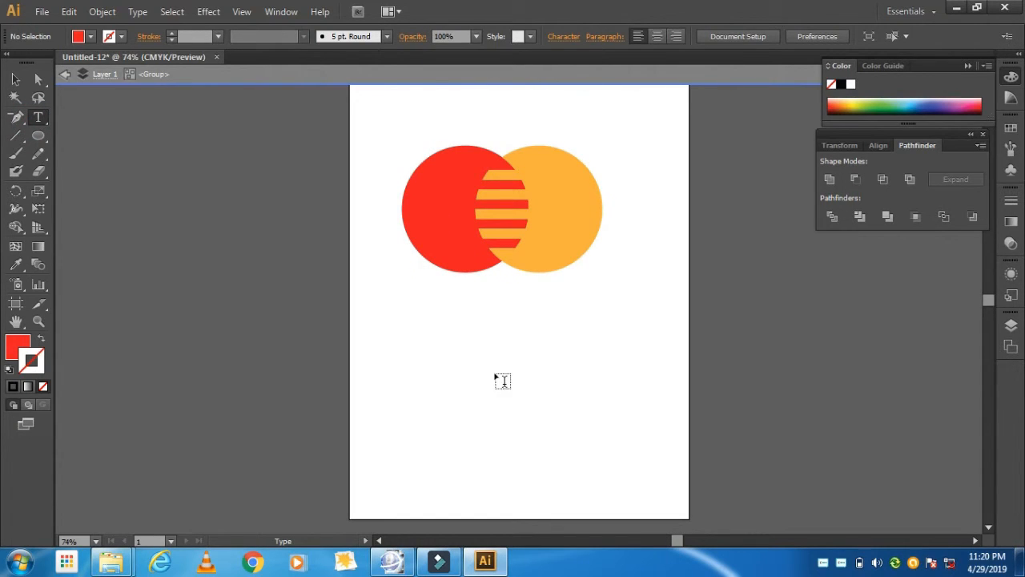
pyautogui.click(460, 368)
pyautogui.click(584, 36)
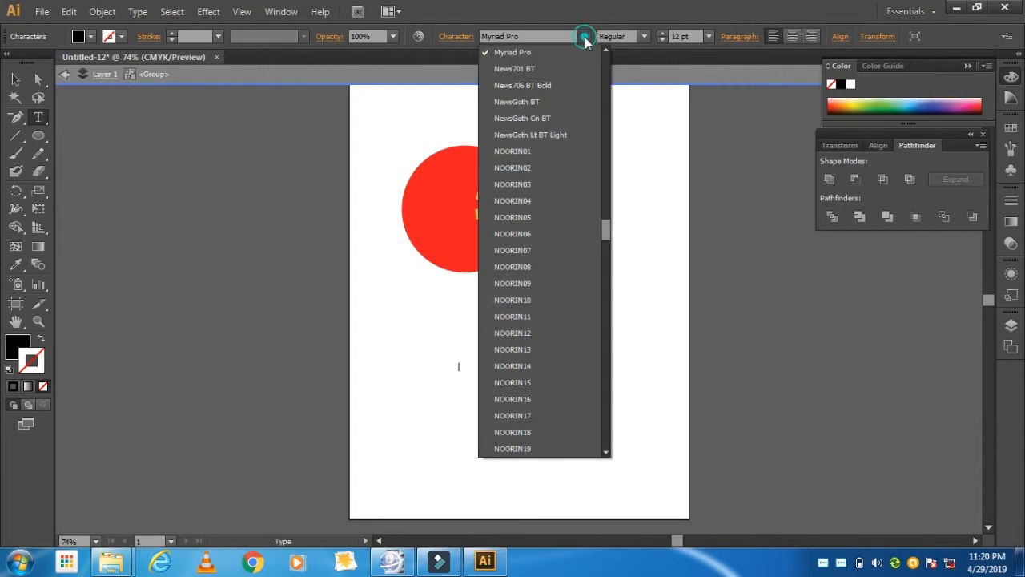
pyautogui.click(608, 226)
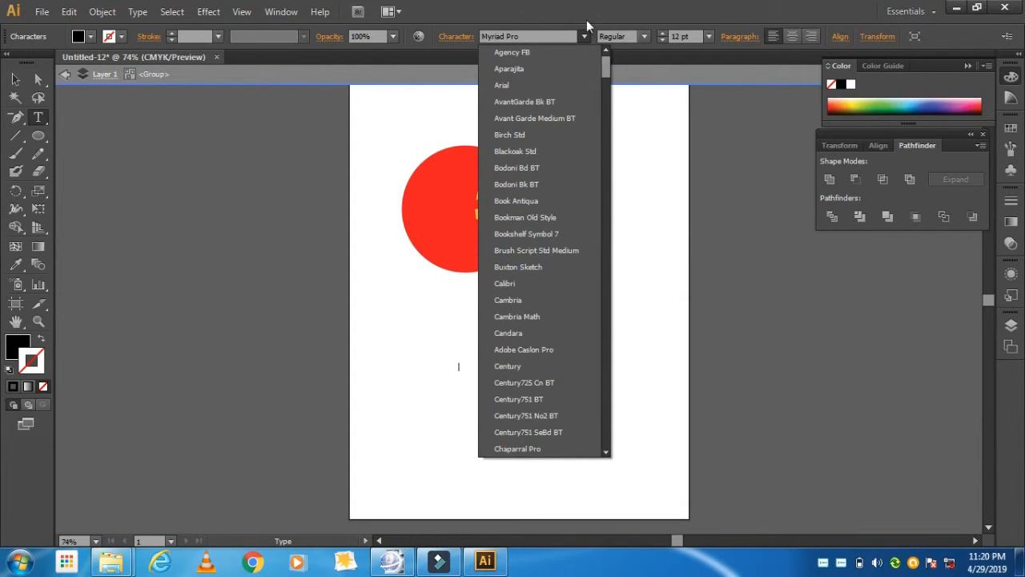
pyautogui.click(532, 84)
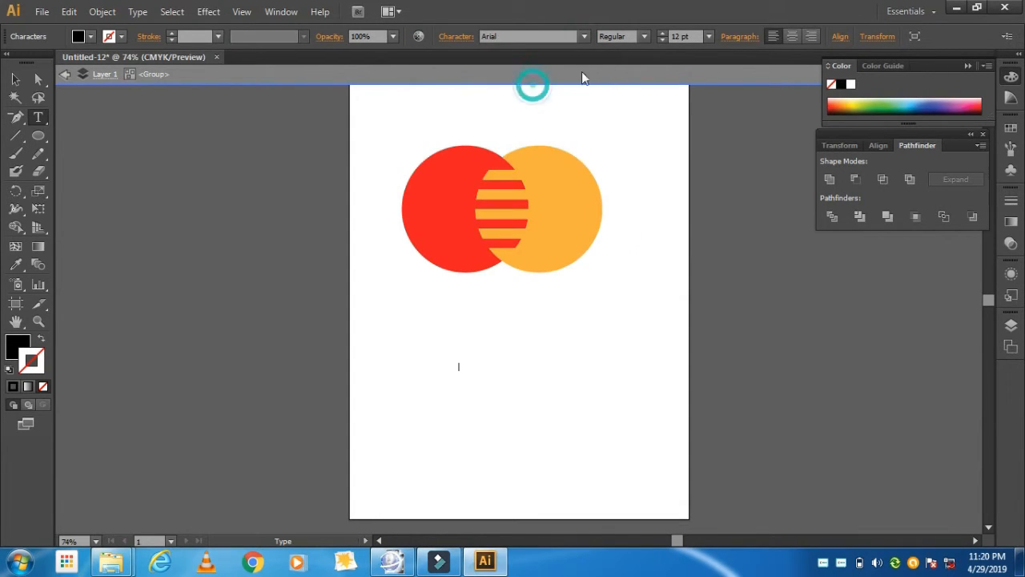
pyautogui.click(645, 36)
pyautogui.click(626, 102)
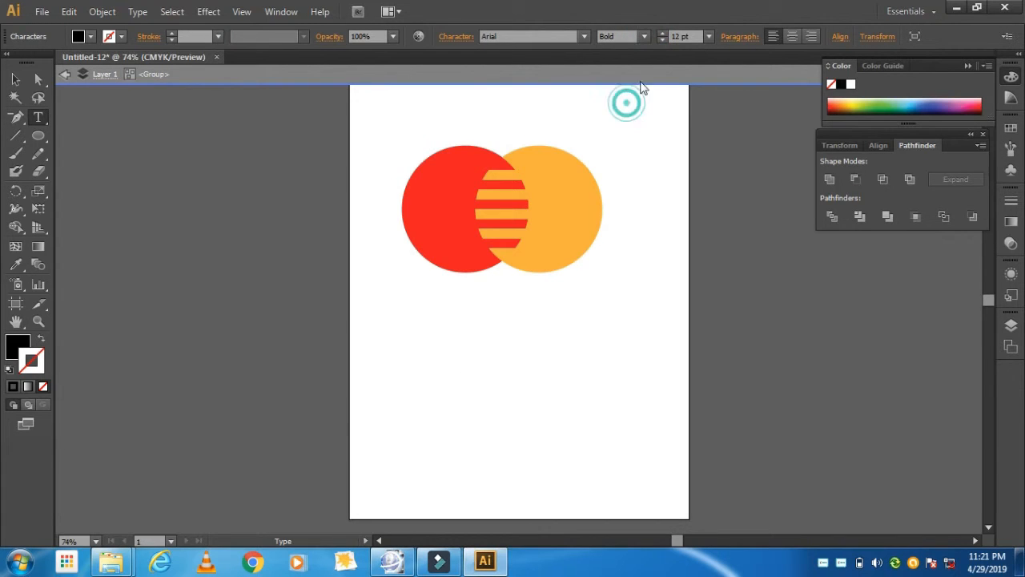
pyautogui.click(708, 36)
pyautogui.click(723, 269)
pyautogui.write('Ma')
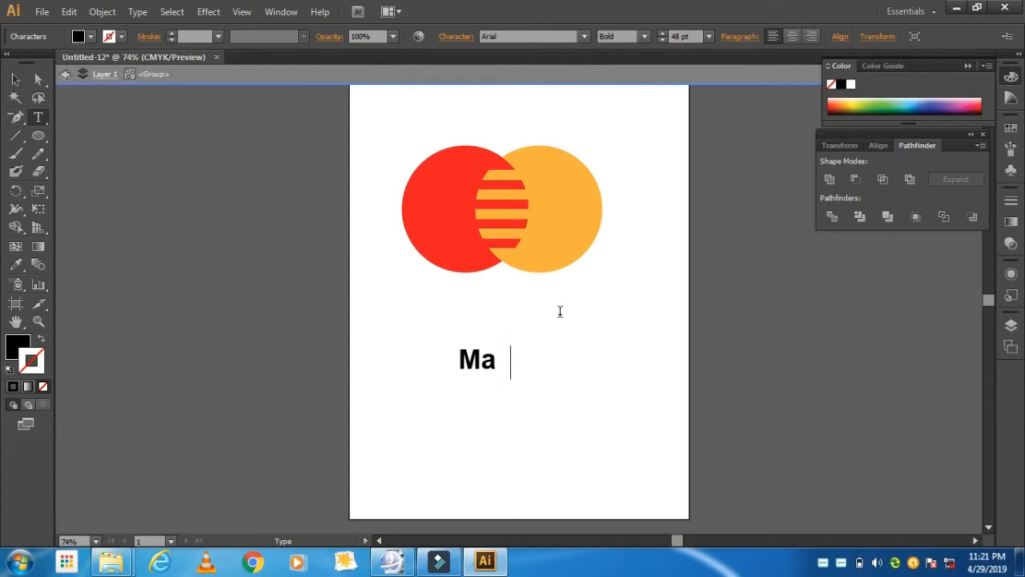
pyautogui.write('sterCard')
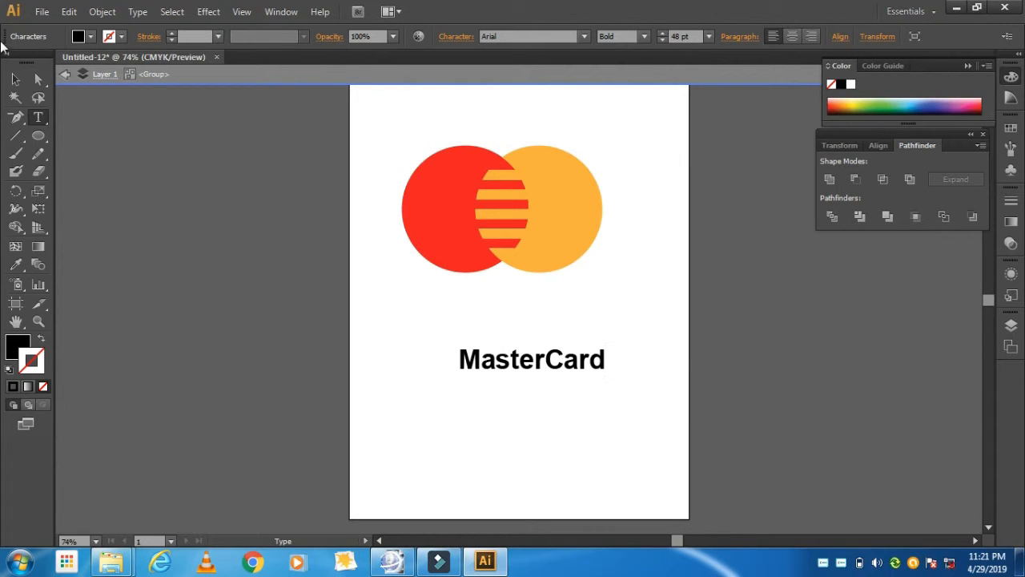
# - Move the MasterCard text up to just below the circles and convert it to outlines
pyautogui.click(18, 80)
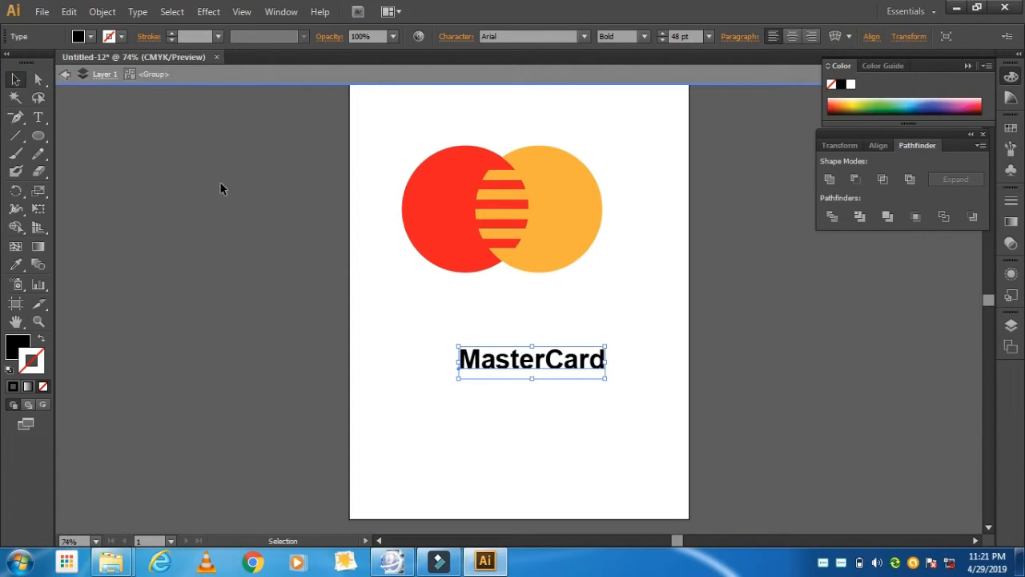
pyautogui.moveTo(544, 362); pyautogui.dragTo(528, 322)
pyautogui.rightClick(527, 321)
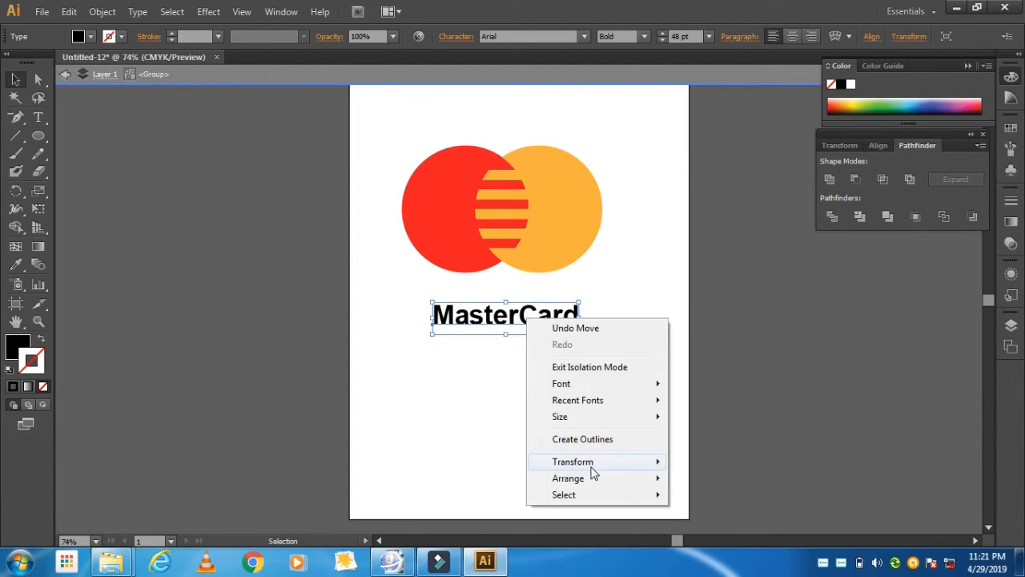
pyautogui.click(576, 442)
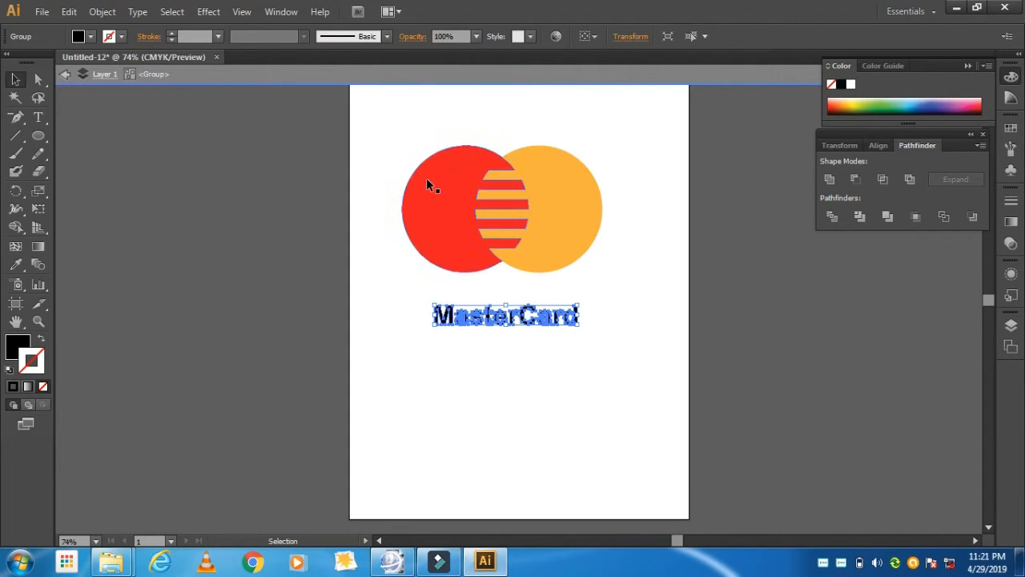
# - Apply the 3D Extrude & Bevel effect to the outlined text with an extrude depth of 12 pt
pyautogui.click(208, 12)
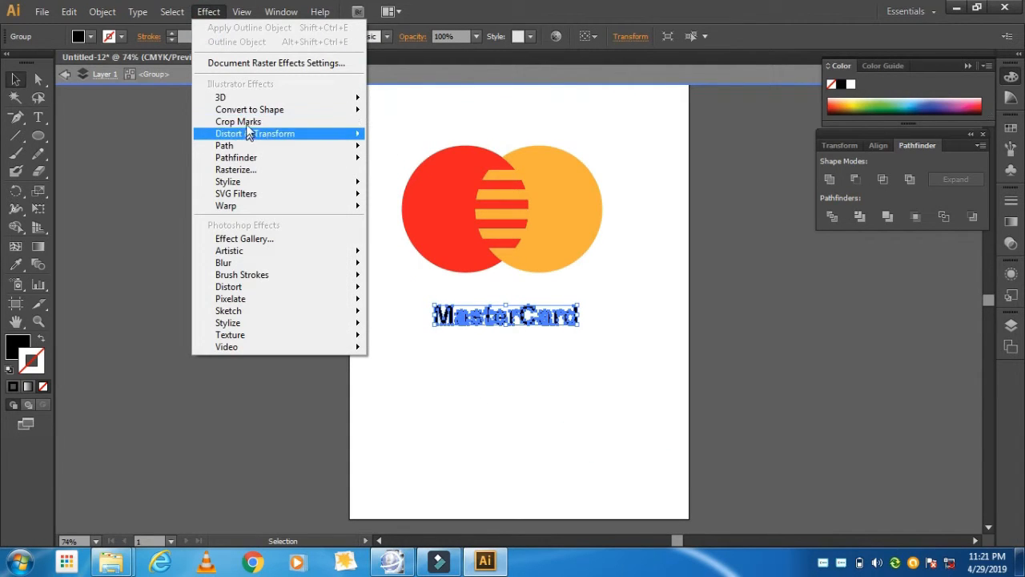
pyautogui.moveTo(241, 97)
pyautogui.click(424, 100)
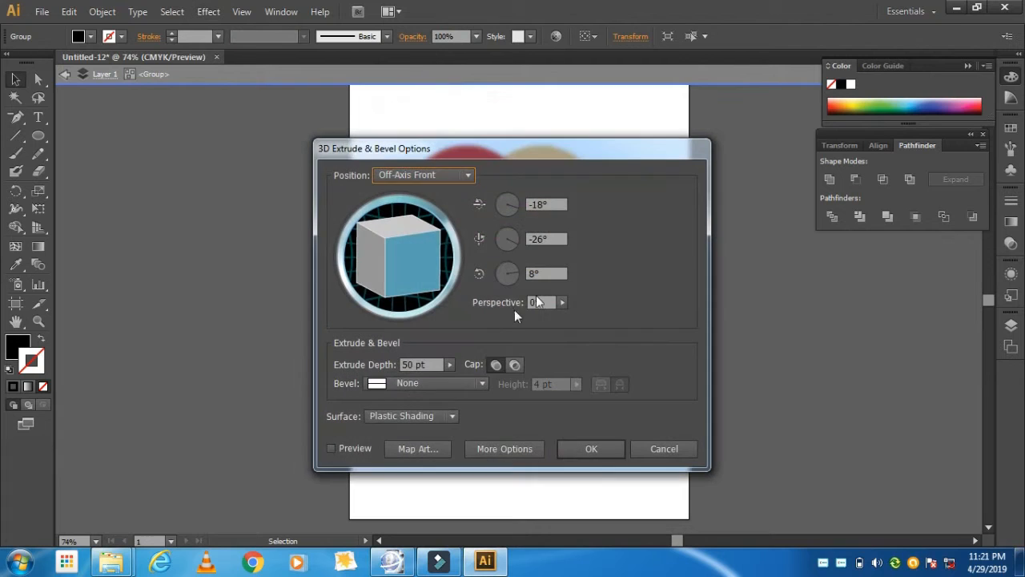
pyautogui.doubleClick(413, 365)
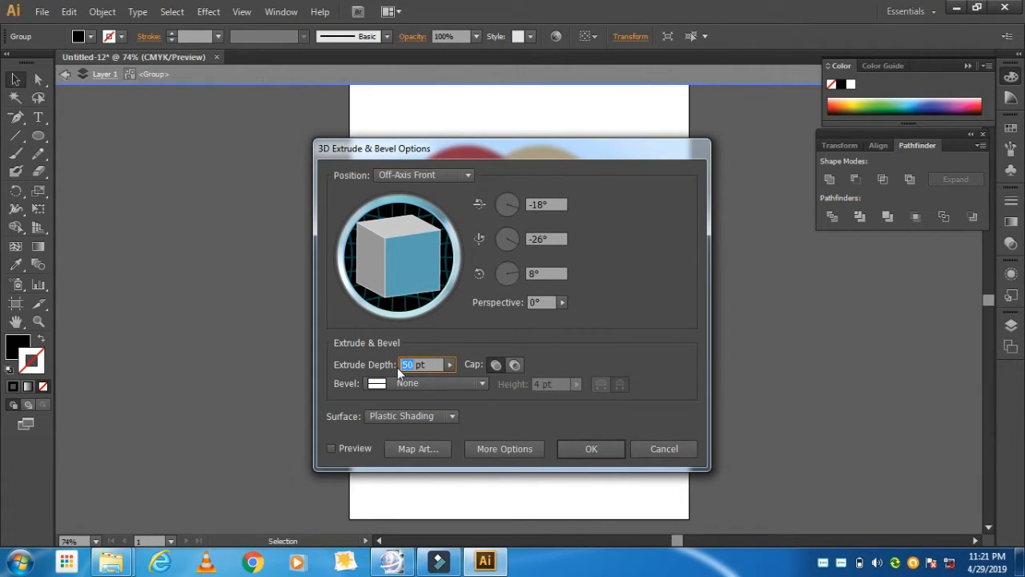
pyautogui.write('12')
pyautogui.click(595, 449)
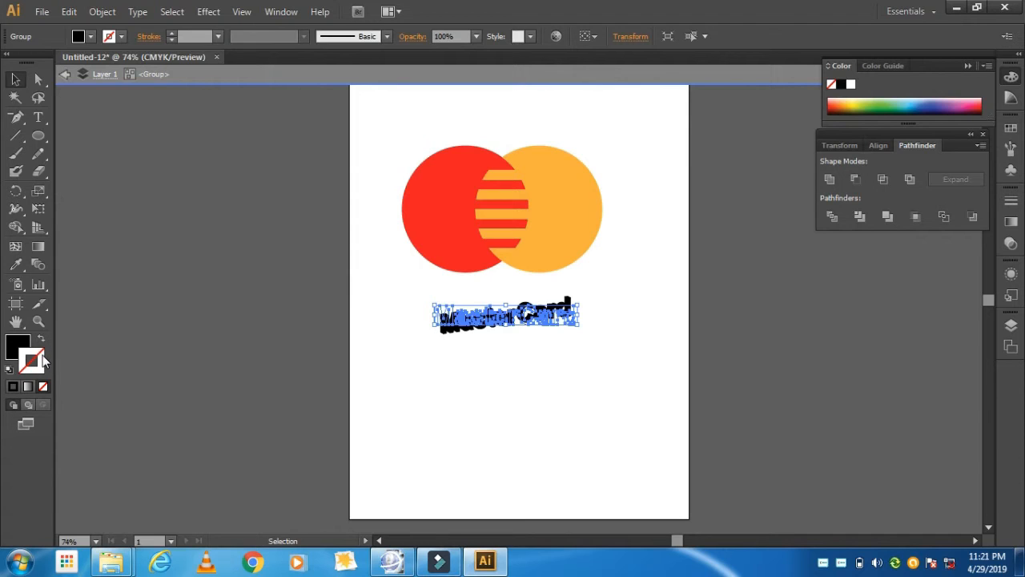
# - Give the extruded text a dark blue stroke and a white fill
pyautogui.click(123, 38)
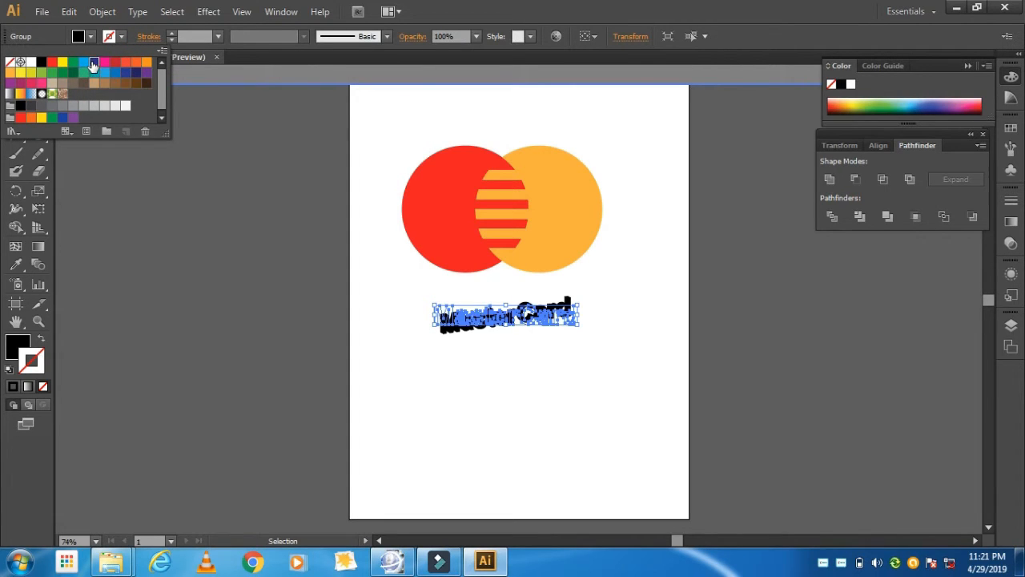
pyautogui.click(92, 63)
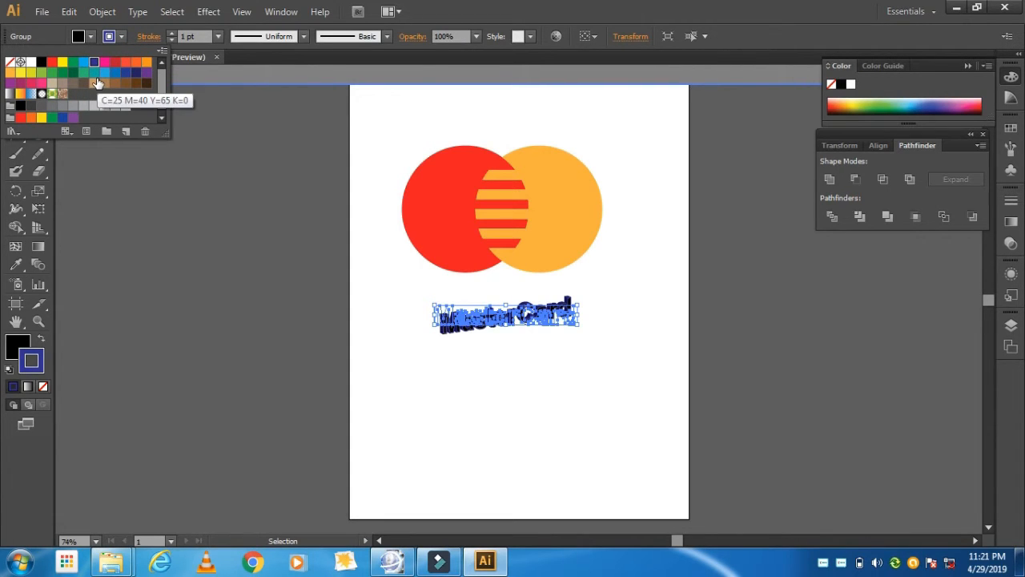
pyautogui.click(21, 346)
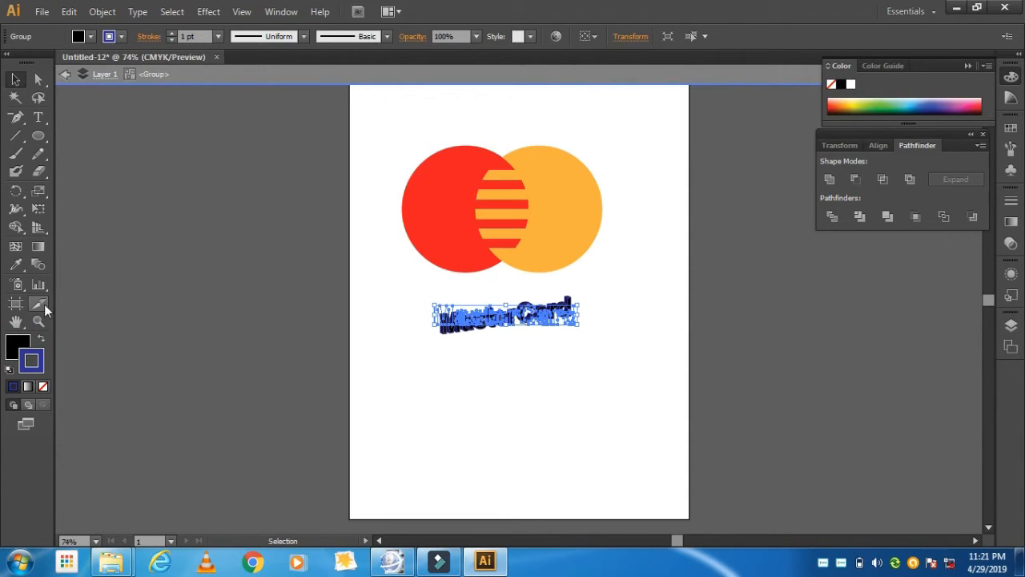
pyautogui.click(17, 343)
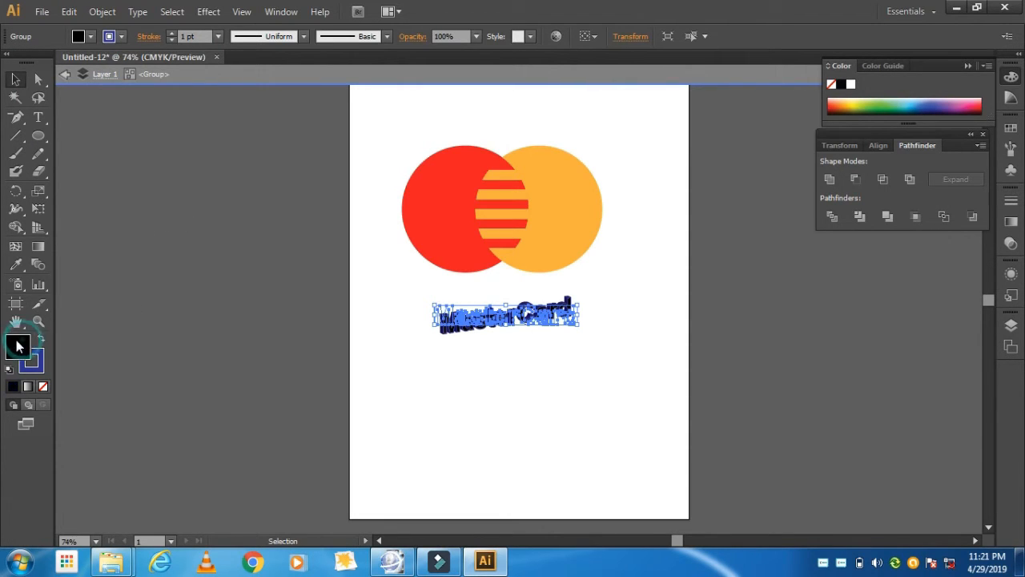
pyautogui.click(92, 36)
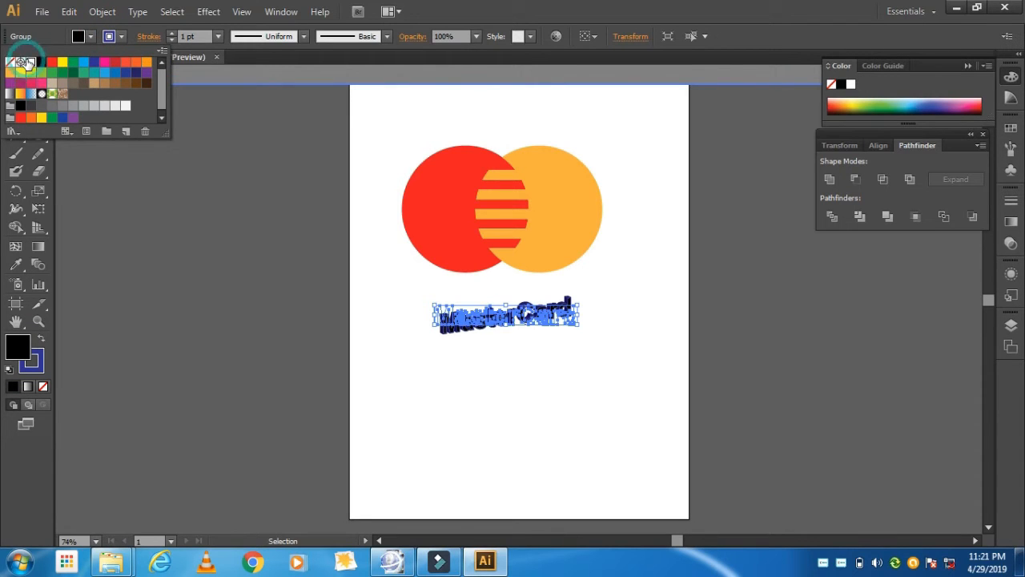
pyautogui.click(29, 62)
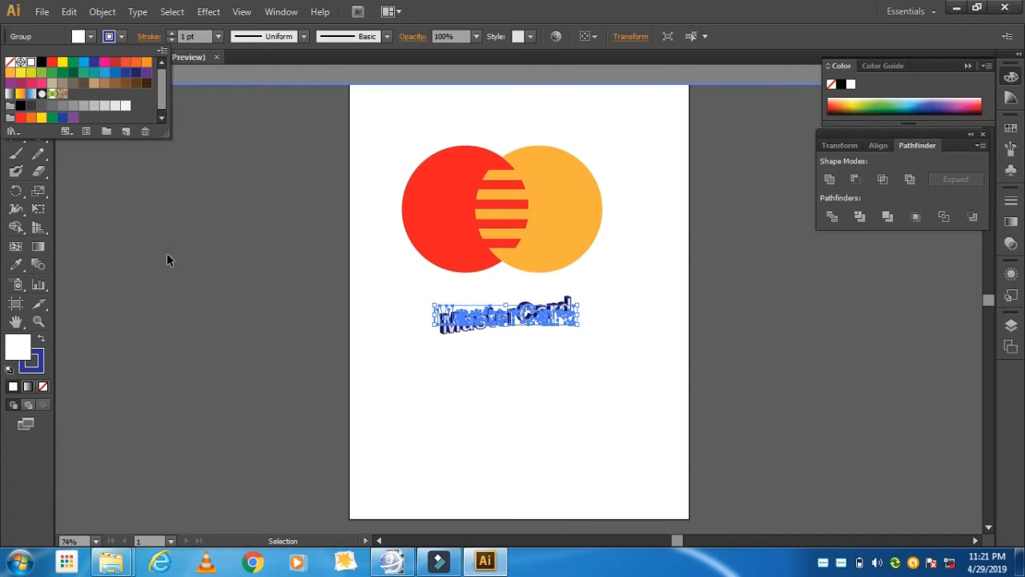
pyautogui.click(476, 389)
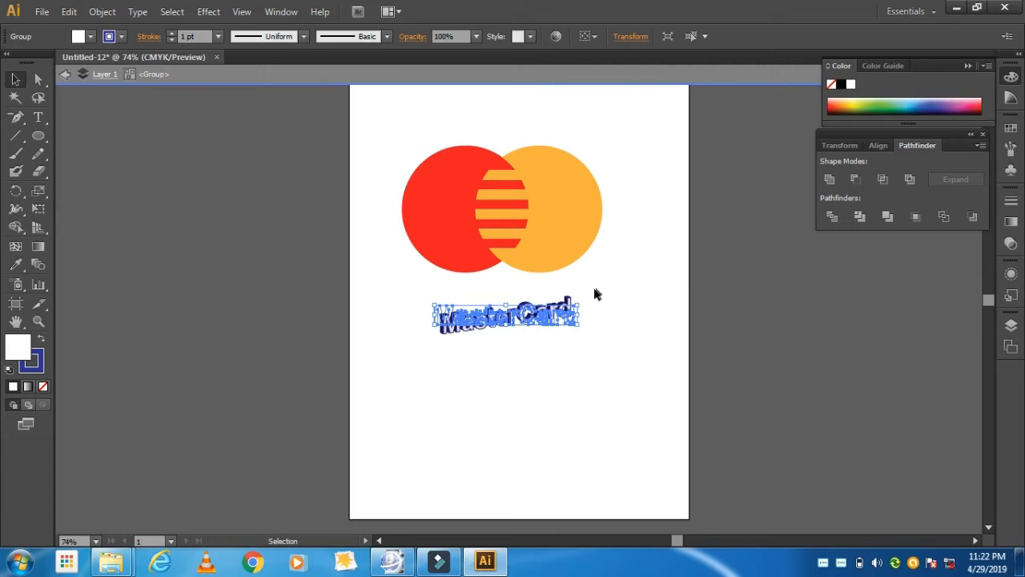
# - Rotate the tilted text clockwise until it reads level and move it over the middle of the circles
pyautogui.moveTo(581, 304); pyautogui.dragTo(585, 318)
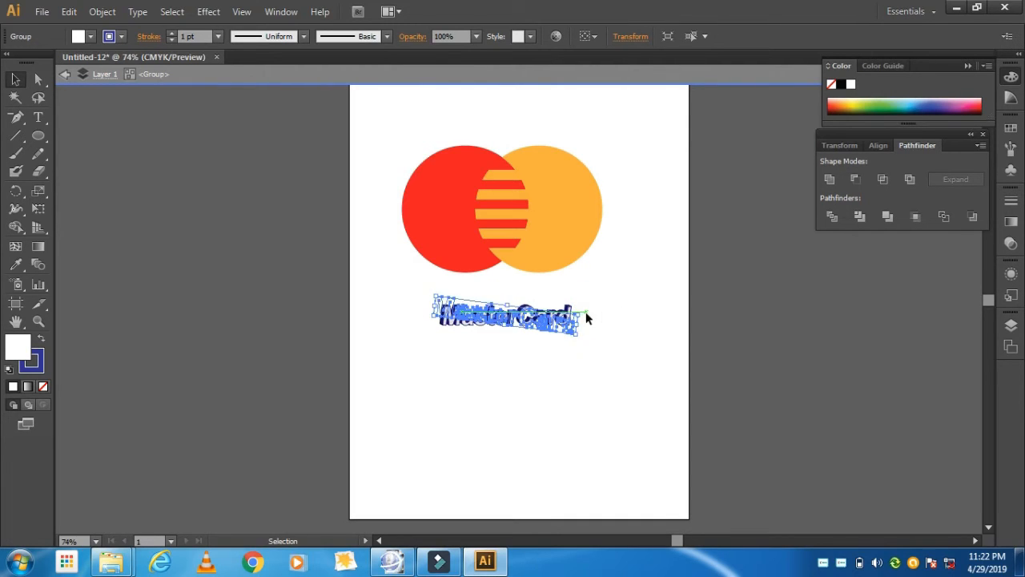
pyautogui.click(575, 365)
pyautogui.moveTo(521, 318); pyautogui.dragTo(510, 217)
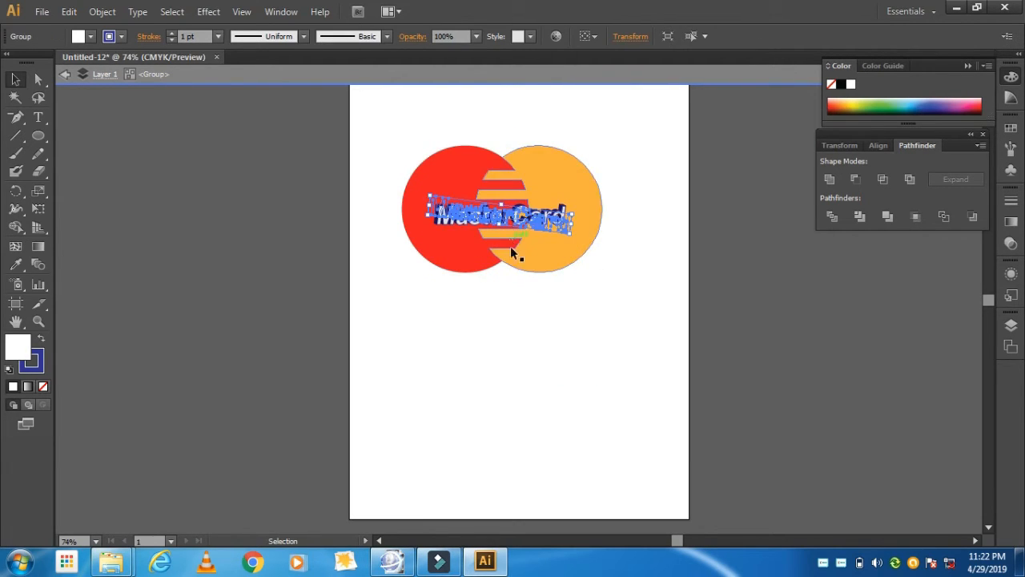
pyautogui.click(510, 288)
# - Enlarge the text slightly so that it spans more of both circles
pyautogui.moveTo(522, 218); pyautogui.dragTo(581, 213)
pyautogui.click(554, 267)
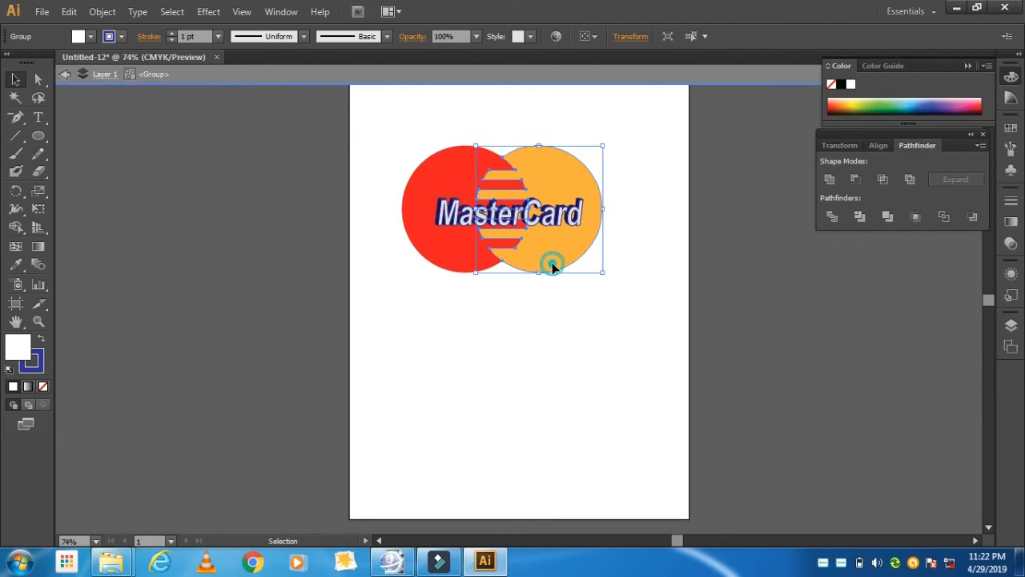
pyautogui.click(550, 323)
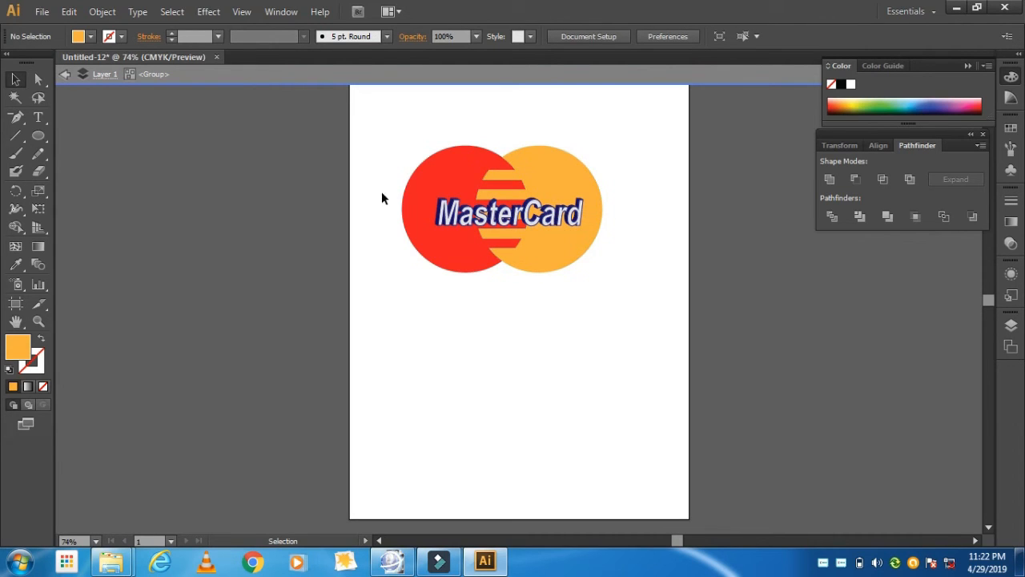
# - Move the circles and the text together slightly to the left and ungroup them
pyautogui.moveTo(386, 185); pyautogui.dragTo(646, 257)
pyautogui.moveTo(549, 210); pyautogui.dragTo(521, 217)
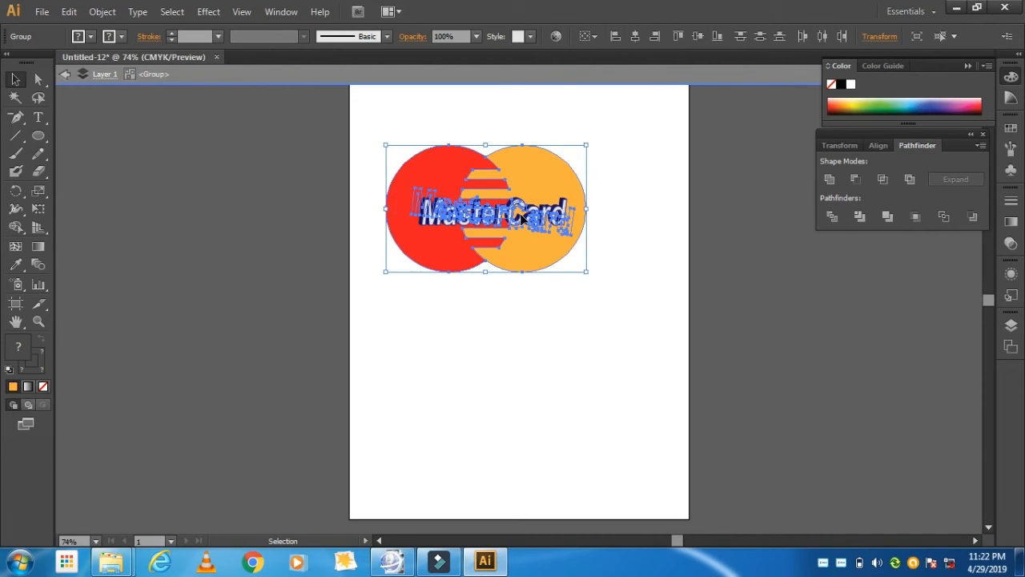
pyautogui.rightClick(520, 264)
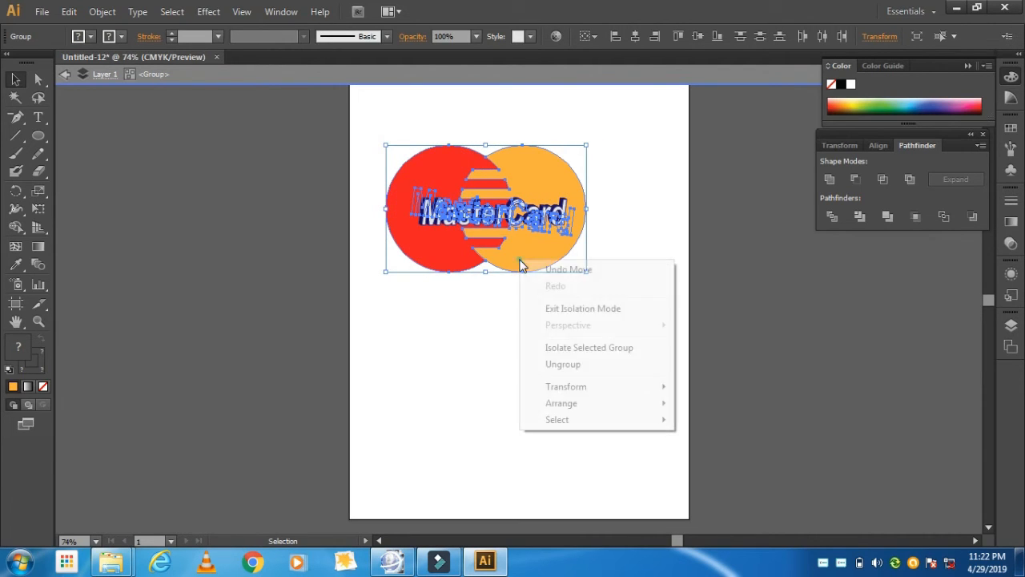
pyautogui.click(564, 365)
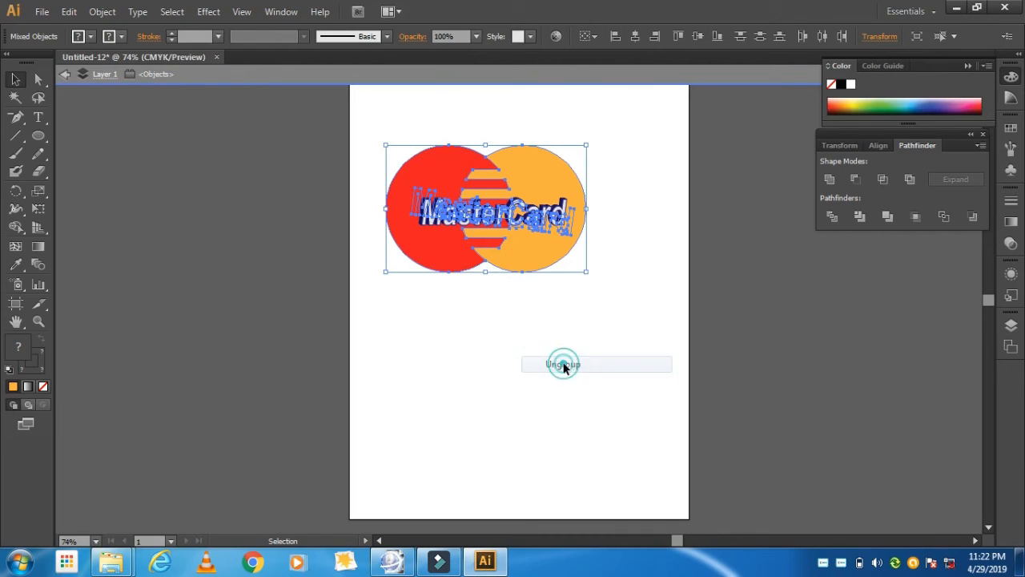
pyautogui.click(511, 345)
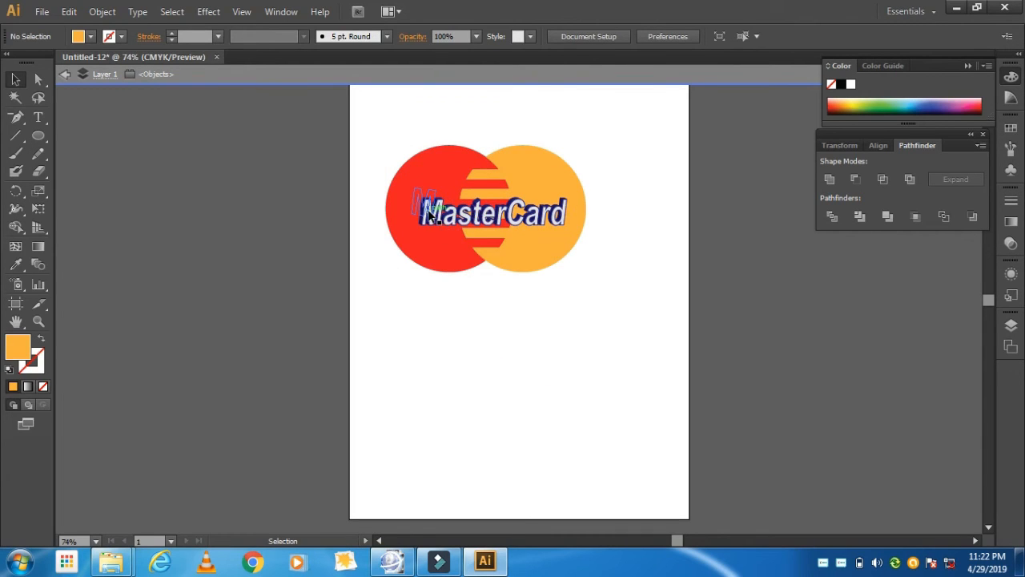
pyautogui.moveTo(449, 225)
pyautogui.mouseDown()
pyautogui.moveTo(460, 218)
pyautogui.moveTo(451, 211)
pyautogui.mouseUp()
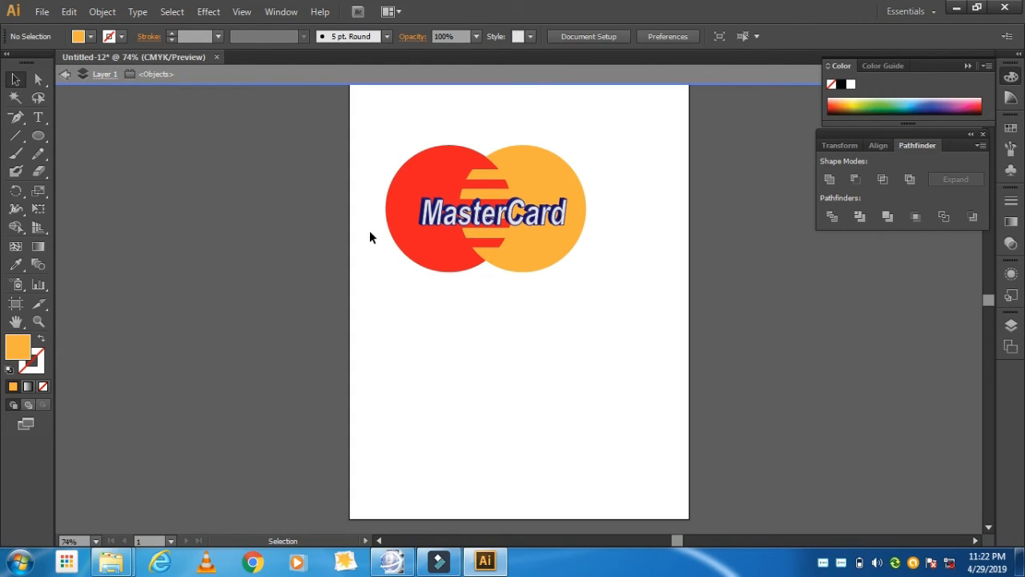